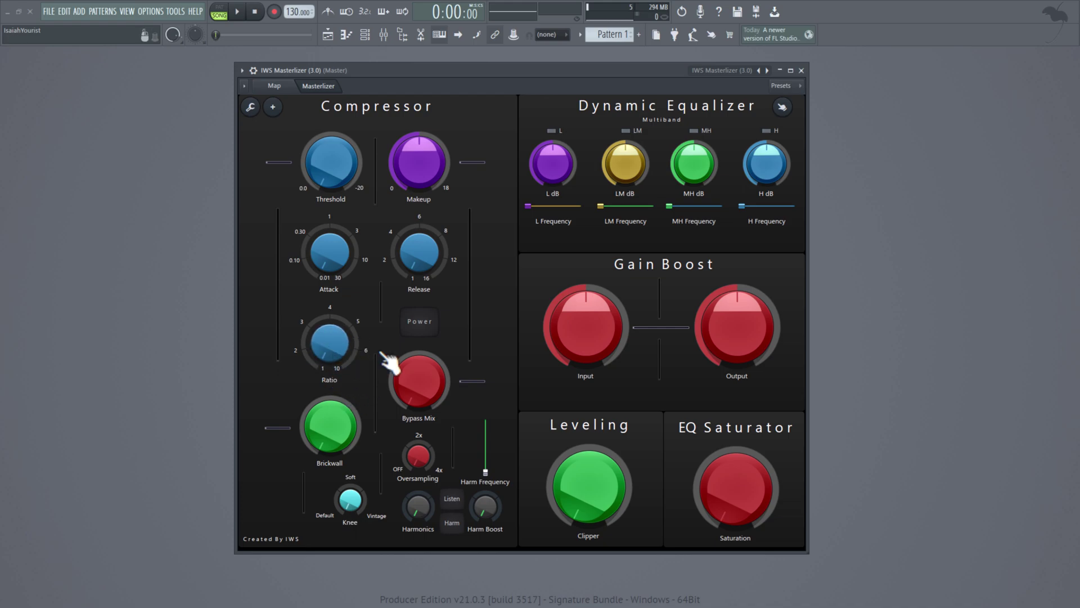
Step: Switch the compressor's Power on and off and try its Bypass Mix, Knee and Oversampling knobs
click(432, 322)
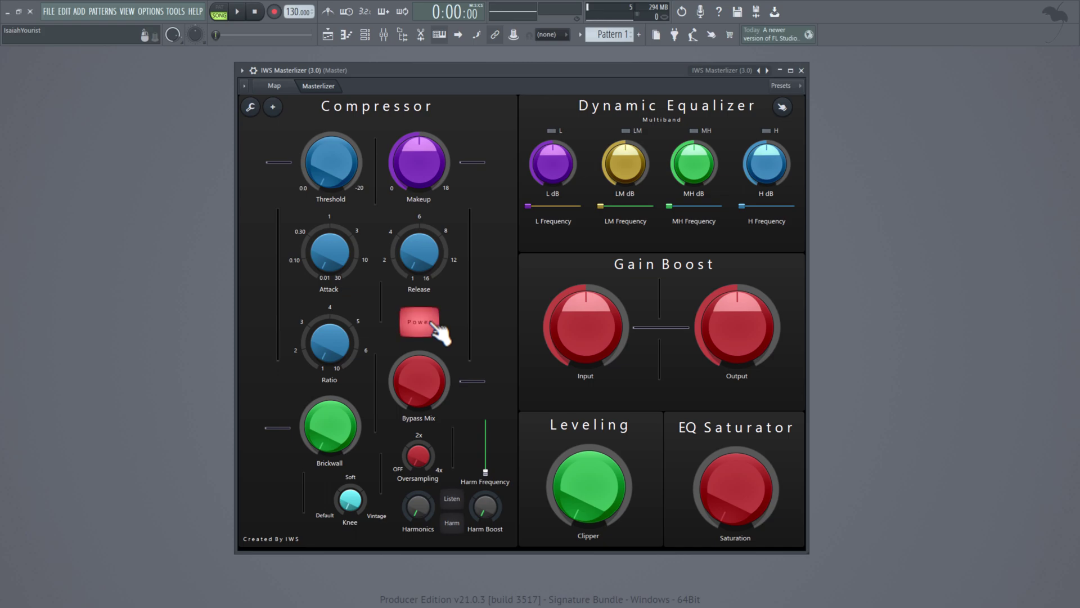
click(432, 322)
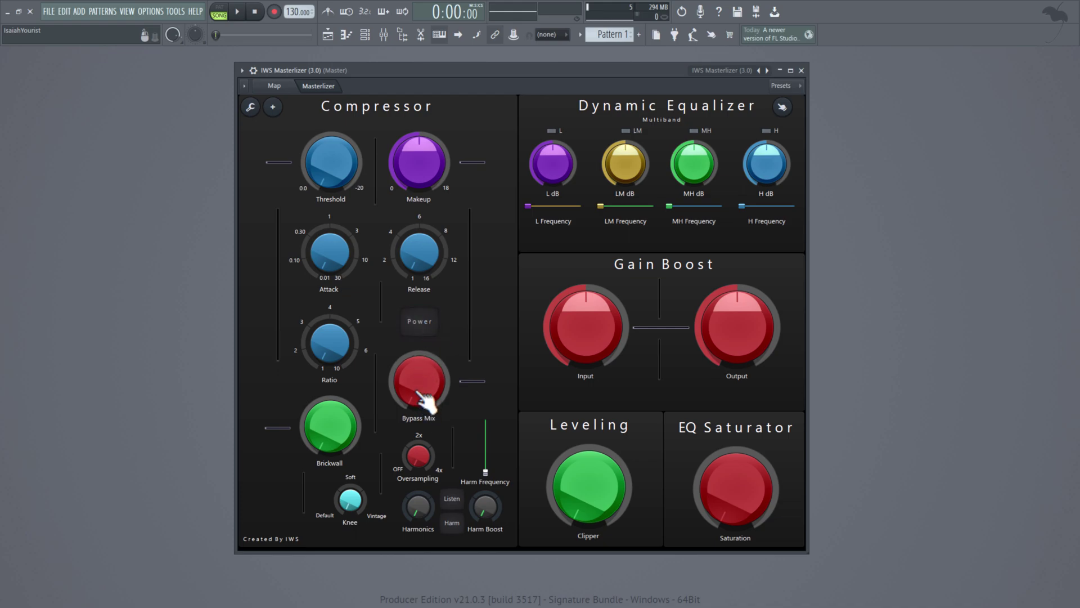
mouse_move(433, 414)
mouse_down()
mouse_move(430, 363)
mouse_move(416, 450)
mouse_move(426, 366)
mouse_move(424, 417)
mouse_up()
drag(350, 499, 350, 490)
drag(418, 456, 419, 448)
Step: Enable Harm and Listen in the compressor and raise the Harmonics, Harm Boost and Harm Frequency controls
mouse_move(421, 513)
mouse_down()
mouse_move(421, 484)
mouse_move(420, 505)
mouse_up()
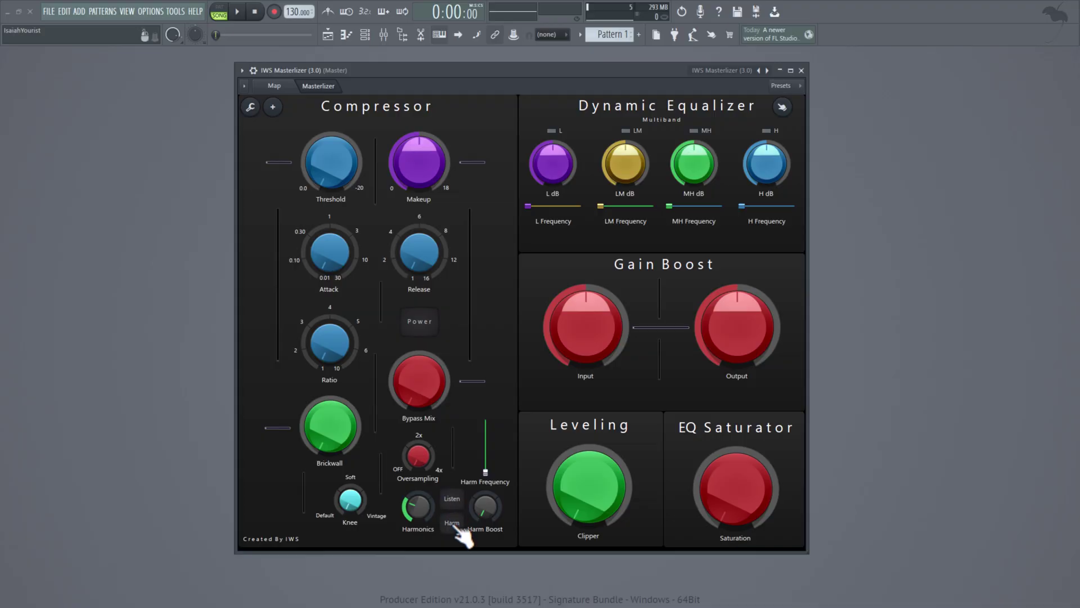
click(454, 524)
drag(409, 509, 410, 490)
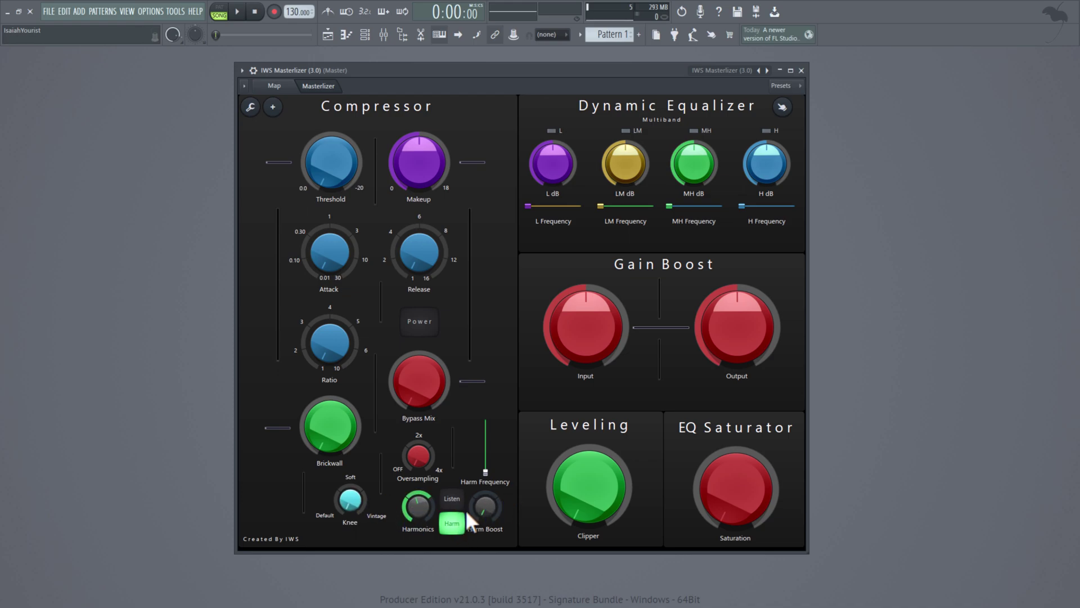
drag(481, 515, 486, 456)
click(460, 502)
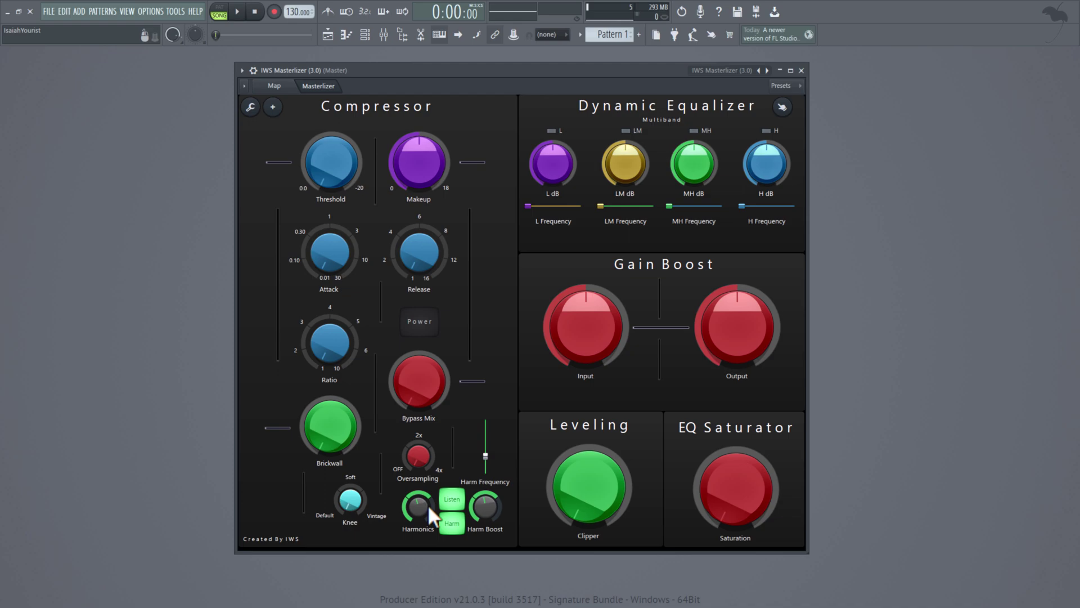
Step: Turn off Listen and Harm, lower Harm Frequency to its minimum and reset the Harm Boost and Harmonics knobs
drag(485, 457, 486, 468)
click(452, 499)
drag(485, 467, 486, 472)
right_click(481, 501)
click(484, 508)
right_click(425, 498)
click(433, 505)
click(460, 523)
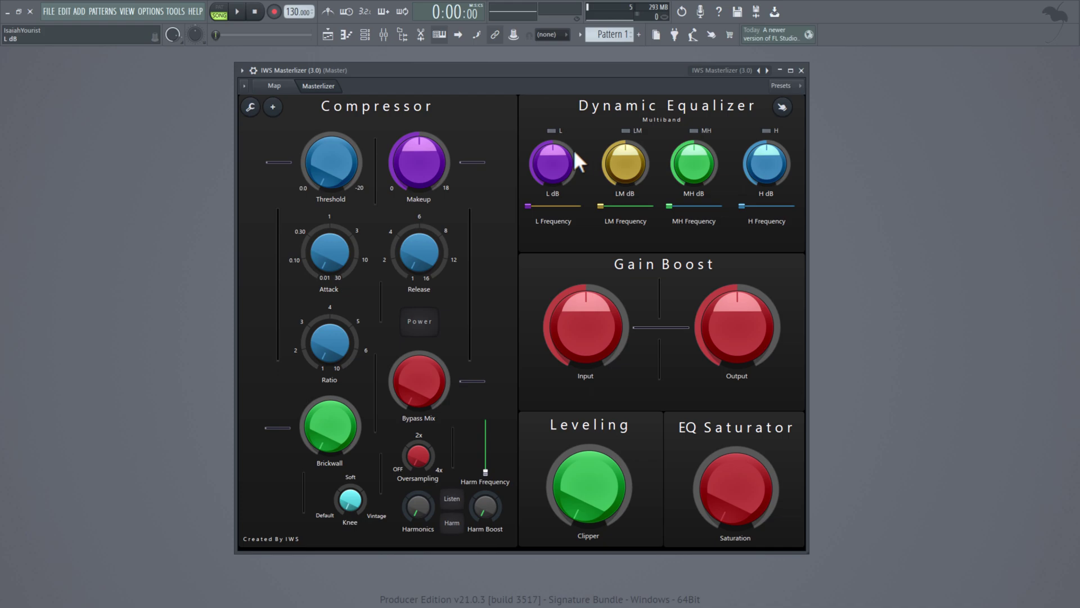
click(560, 130)
click(629, 146)
click(701, 143)
click(768, 145)
click(701, 145)
click(642, 148)
click(567, 148)
Step: Raise the four frequency sliders of the Dynamic Equalizer and reset its L and LM dB knobs
mouse_move(561, 174)
mouse_down()
mouse_move(561, 186)
mouse_move(561, 173)
mouse_up()
drag(529, 206, 777, 206)
right_click(619, 160)
click(642, 165)
right_click(559, 160)
click(579, 167)
right_click(706, 156)
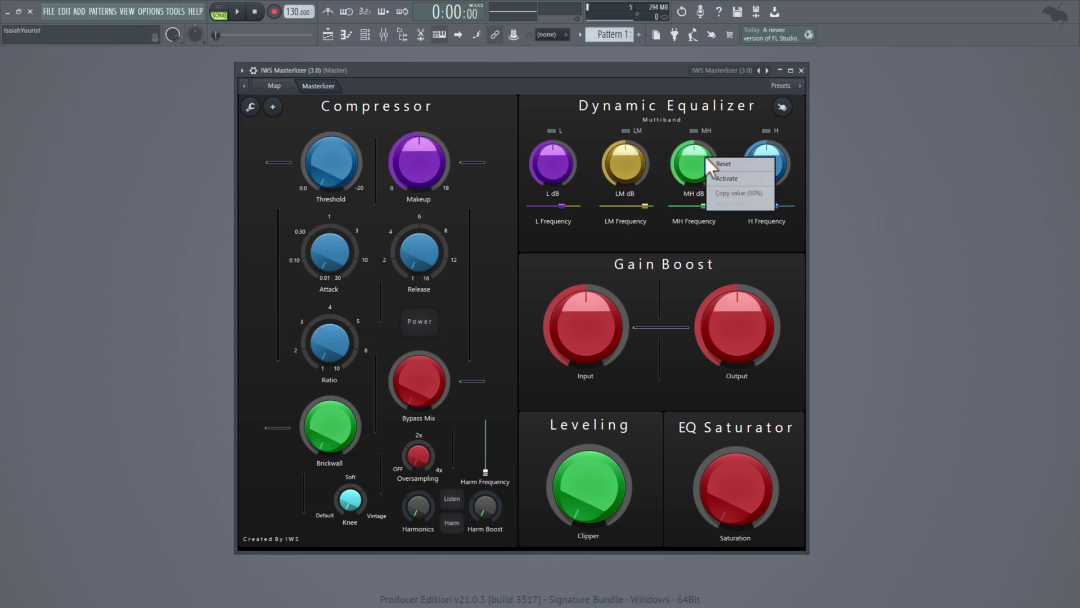
click(665, 157)
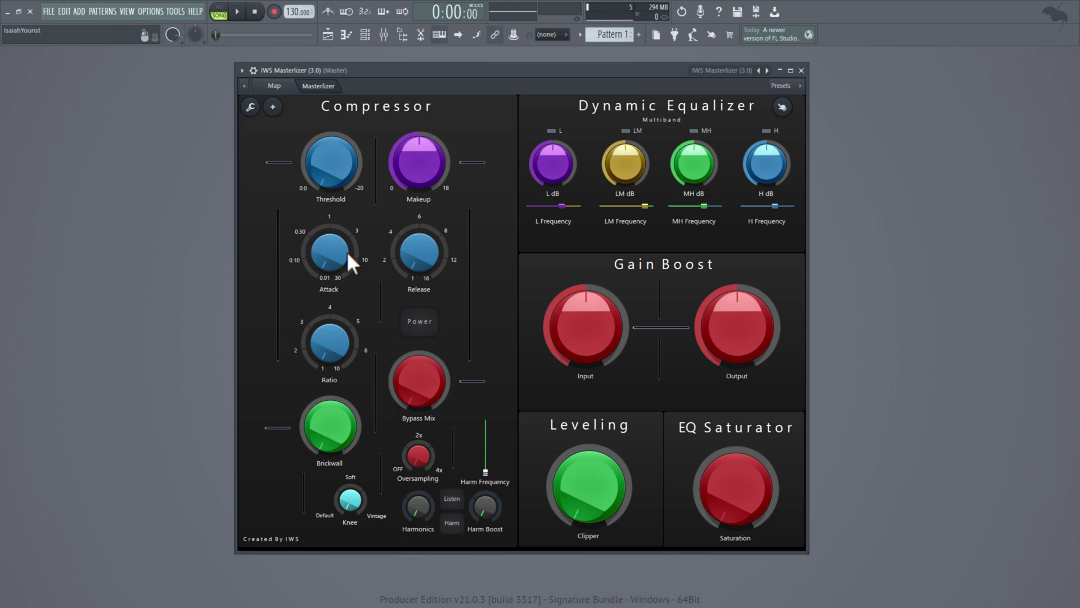
Step: Reset the L, LM, MH and H Frequency sliders of the Dynamic Equalizer
right_click(627, 208)
click(642, 218)
right_click(562, 210)
click(577, 217)
right_click(711, 208)
click(726, 217)
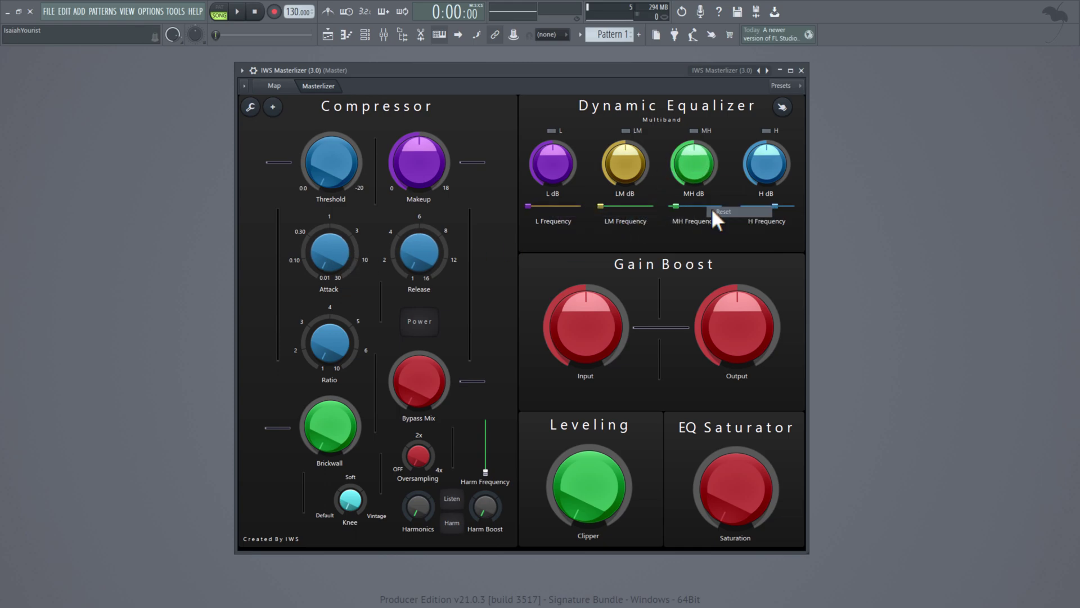
right_click(776, 207)
click(790, 217)
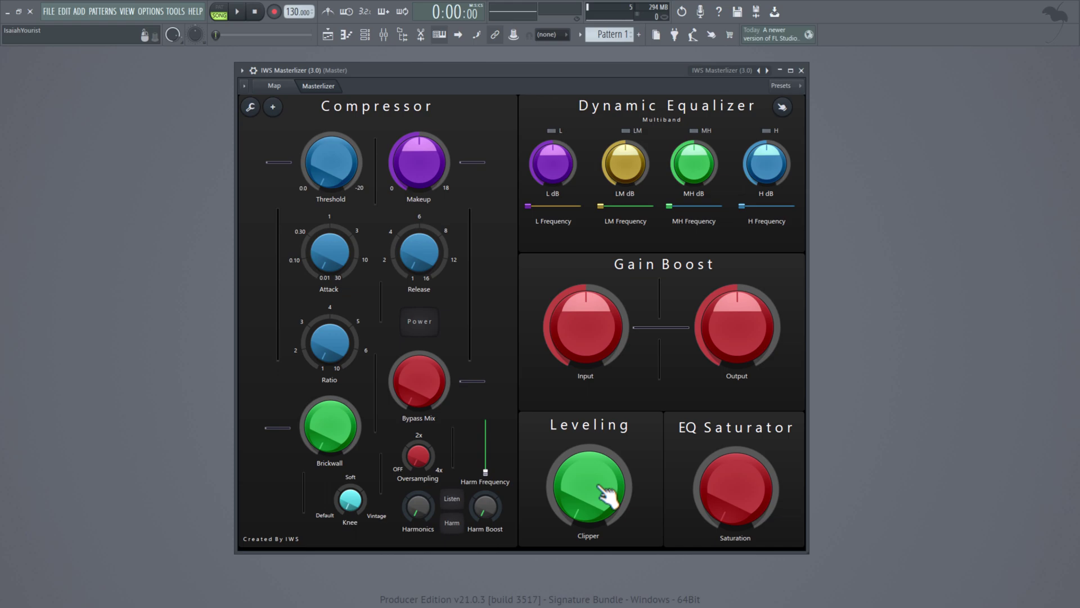
Step: Try the Clipper knob in the Leveling section and the Saturation knob in the EQ Saturator section
drag(602, 498, 602, 434)
drag(608, 473, 608, 506)
mouse_move(743, 495)
mouse_down()
mouse_move(742, 467)
mouse_move(736, 503)
mouse_up()
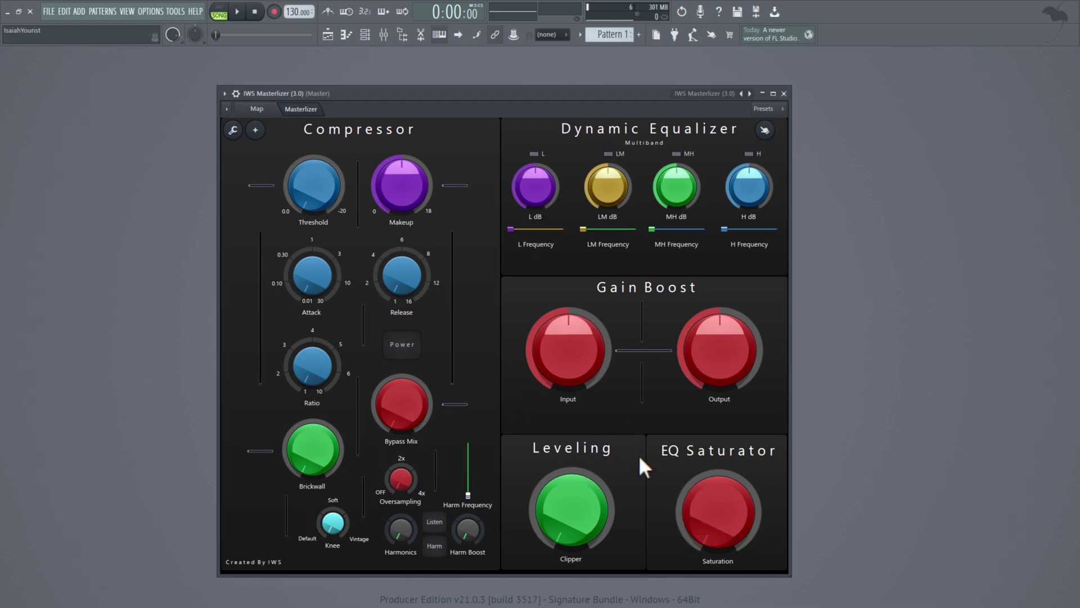
Step: Rename the "Leveling" section label above the Clipper knob to "Levels" in edit mode and leave edit mode
click(234, 131)
right_click(612, 452)
click(623, 464)
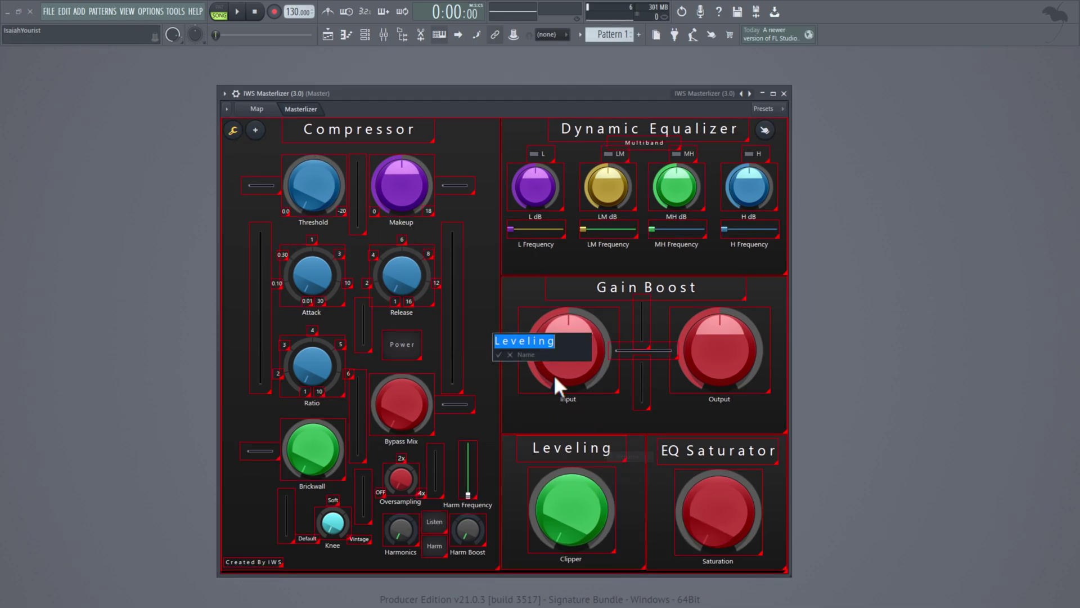
click(532, 342)
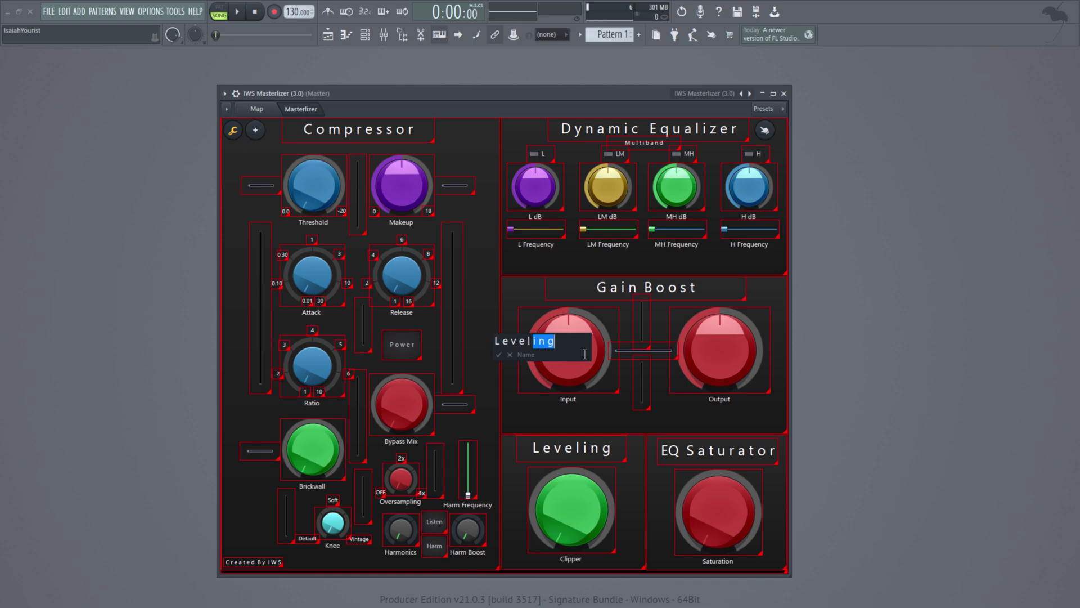
click(499, 354)
click(233, 131)
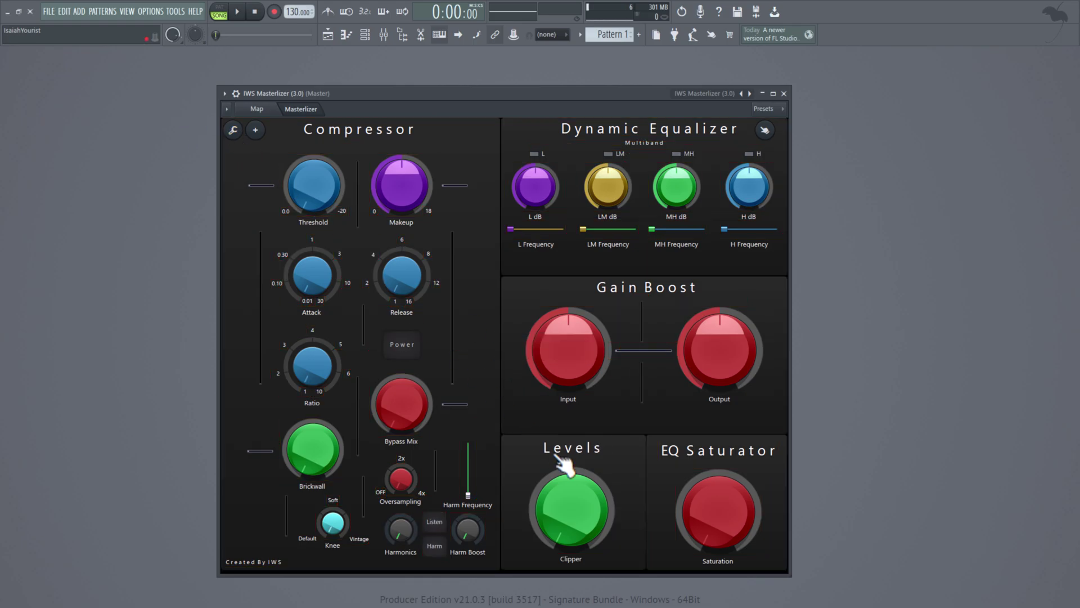
Step: Show the patch map and highlight the block of controller modules beside the Masterlizer module
click(258, 109)
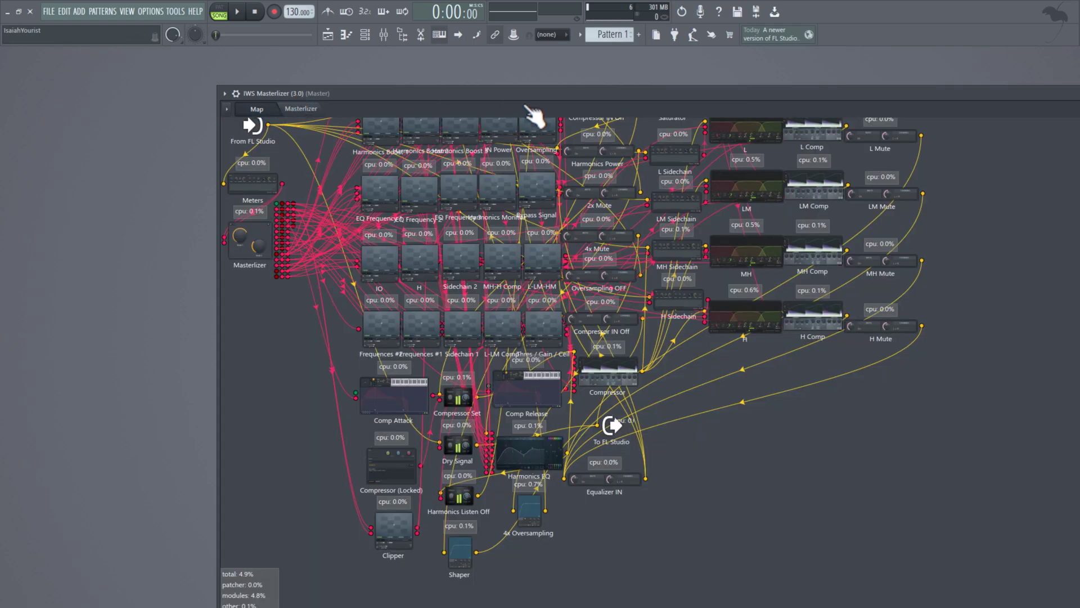
scroll(751, 526, up, 2)
scroll(919, 463, up, 1)
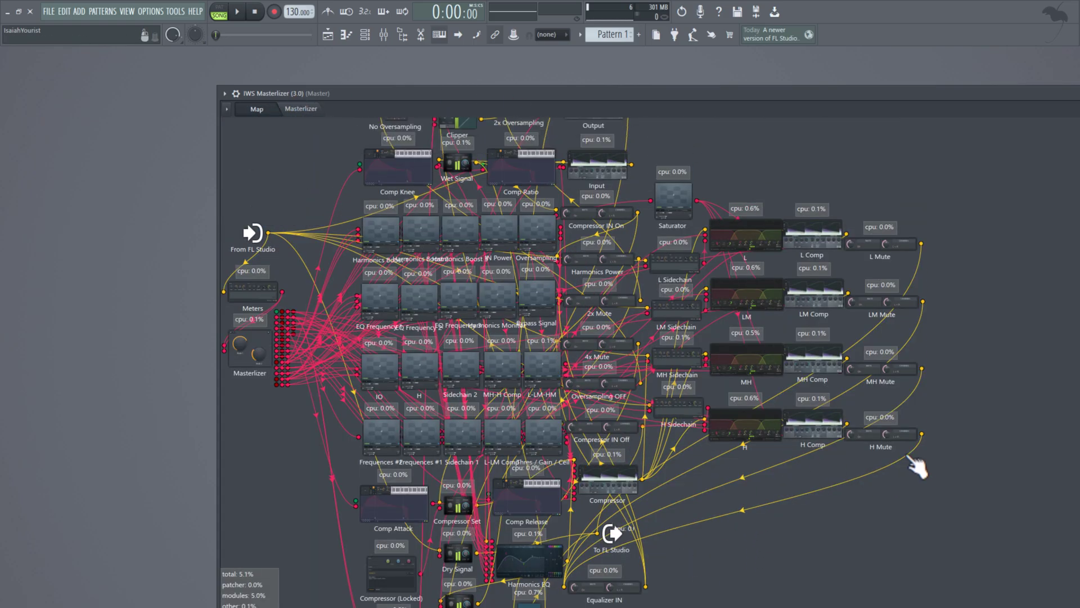
drag(339, 215, 572, 462)
click(405, 506)
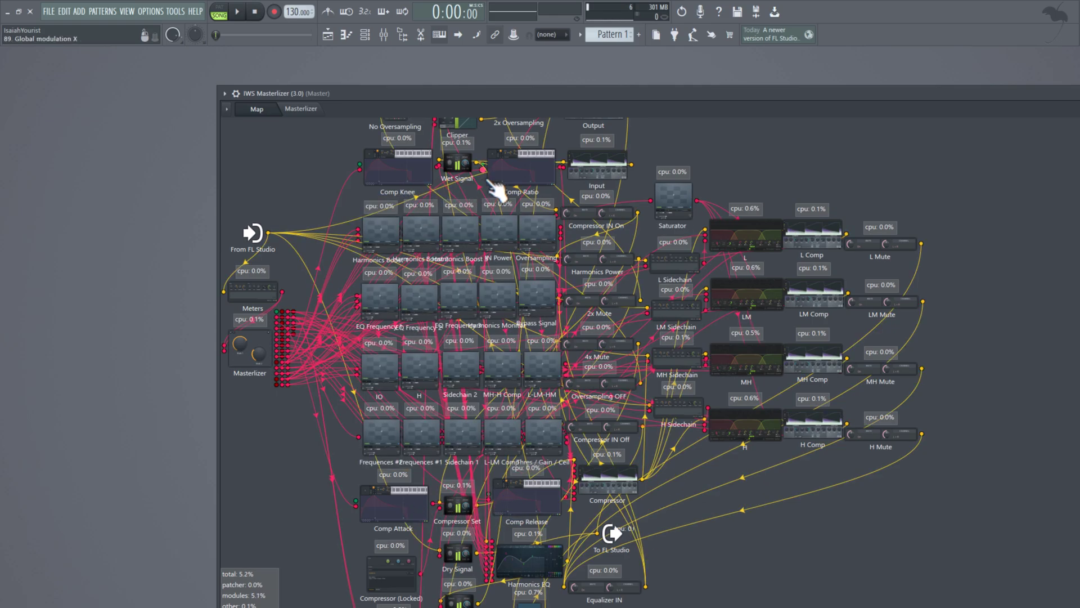
Step: Inspect the No Oversampling, 2x Oversampling and 4x Oversampling modules in the patch map
scroll(818, 192, up, 2)
scroll(819, 191, up, 2)
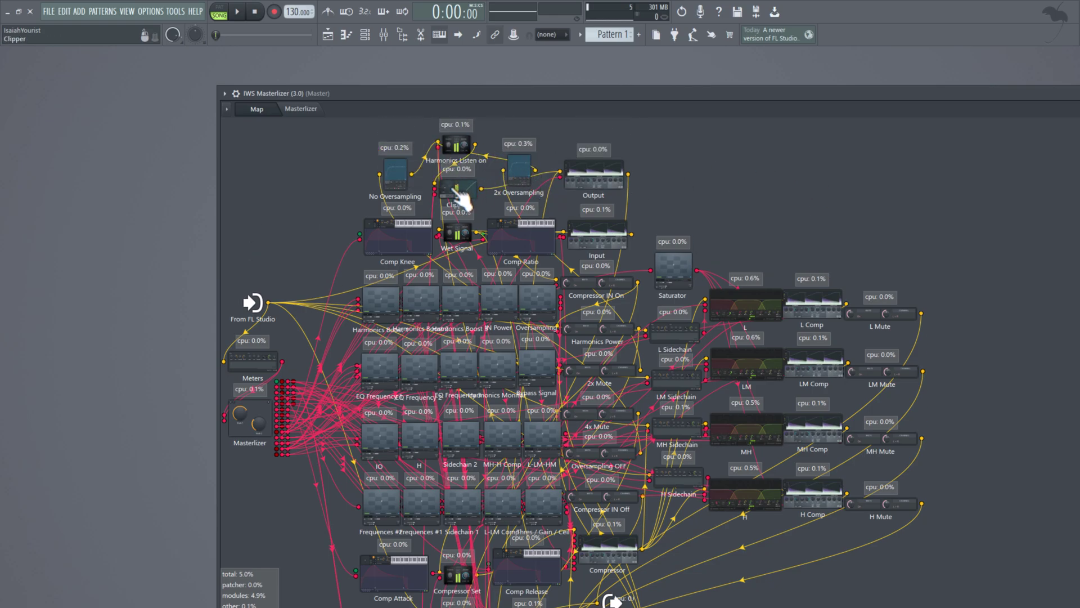
click(409, 183)
click(616, 200)
click(532, 185)
click(616, 200)
scroll(722, 334, down, 4)
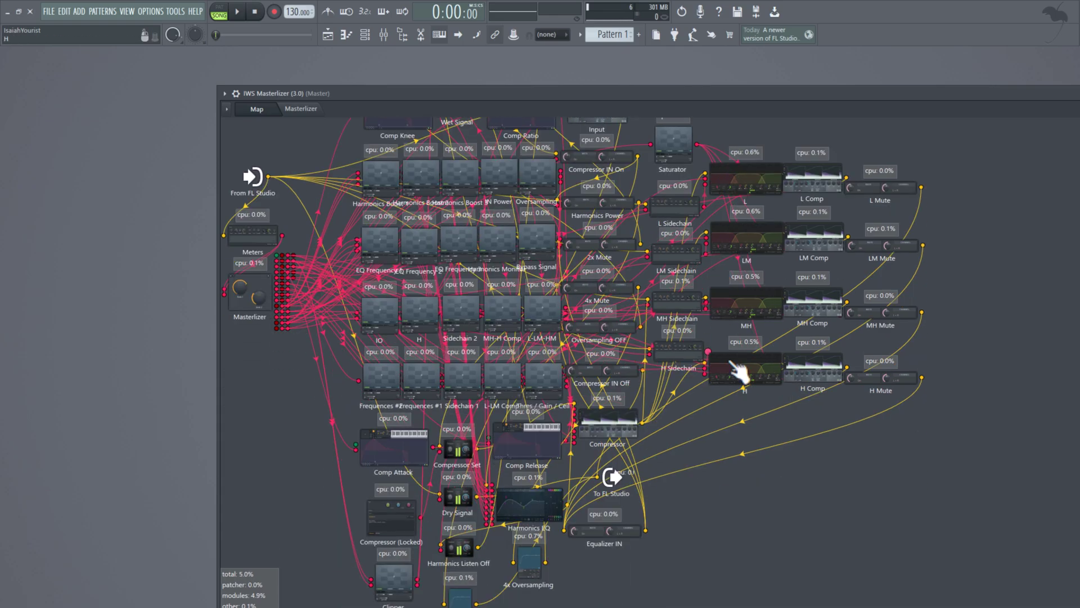
scroll(557, 538, down, 1)
click(540, 531)
click(616, 201)
Step: Open the Oversampling OFF, 2x Mute and 4x Mute modules and stack their windows beside the map
click(619, 221)
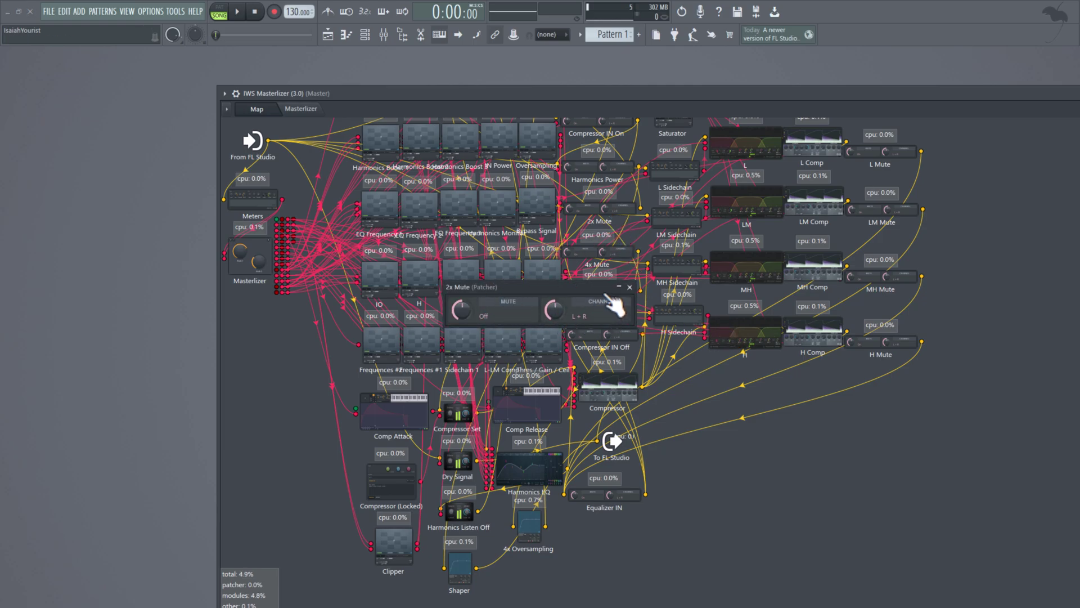
drag(554, 295, 143, 90)
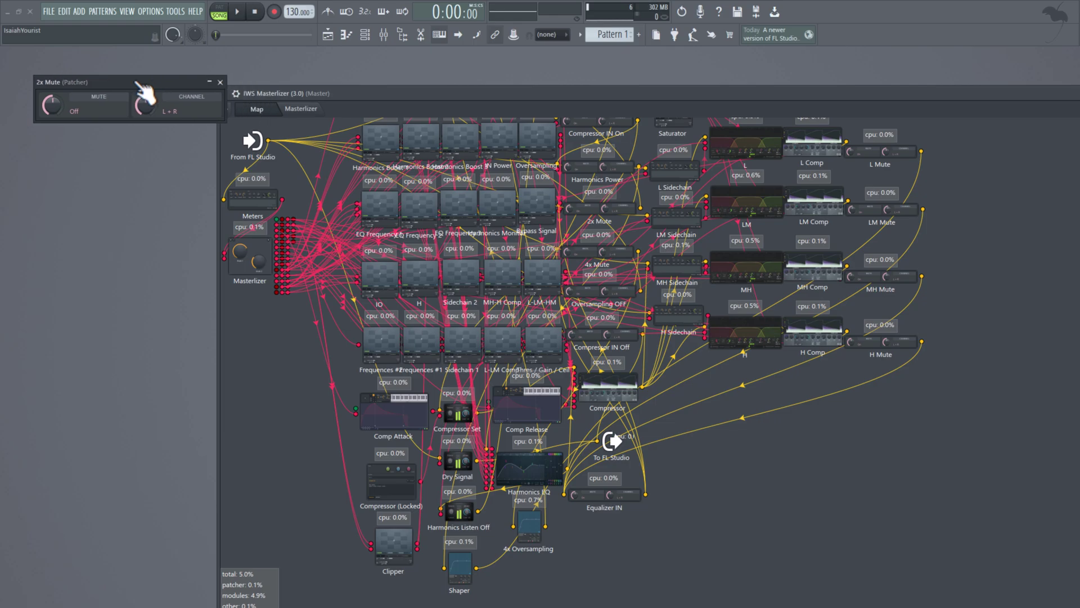
scroll(760, 439, up, 1)
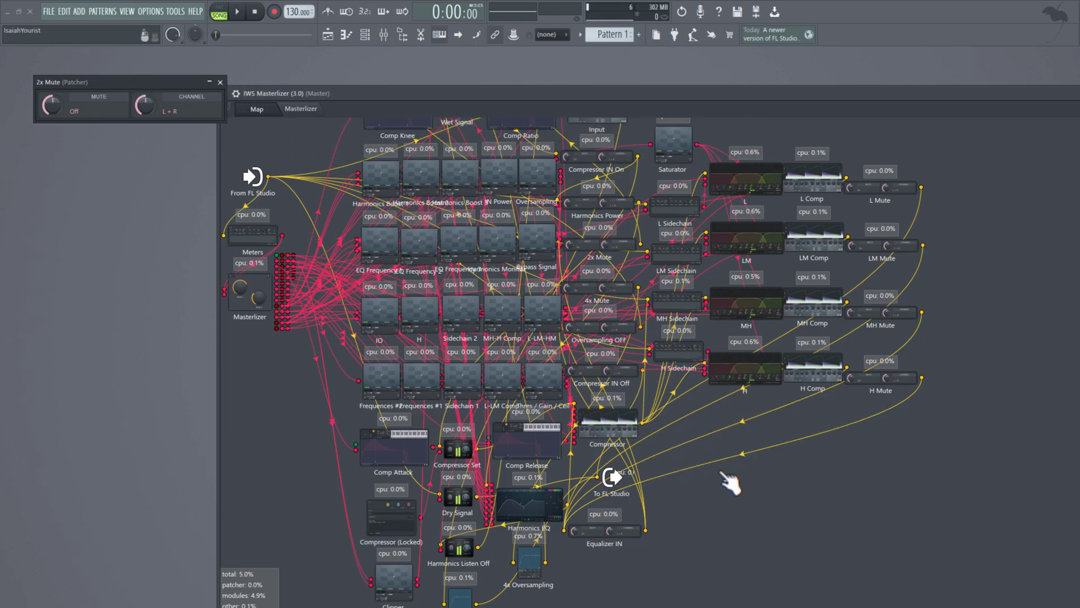
click(617, 337)
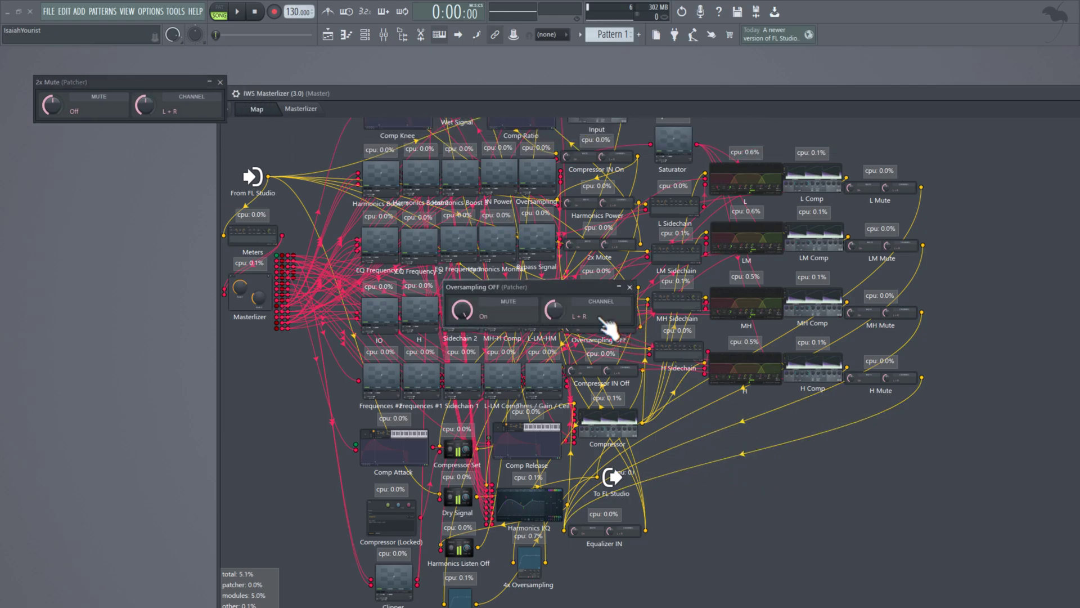
drag(576, 284, 154, 139)
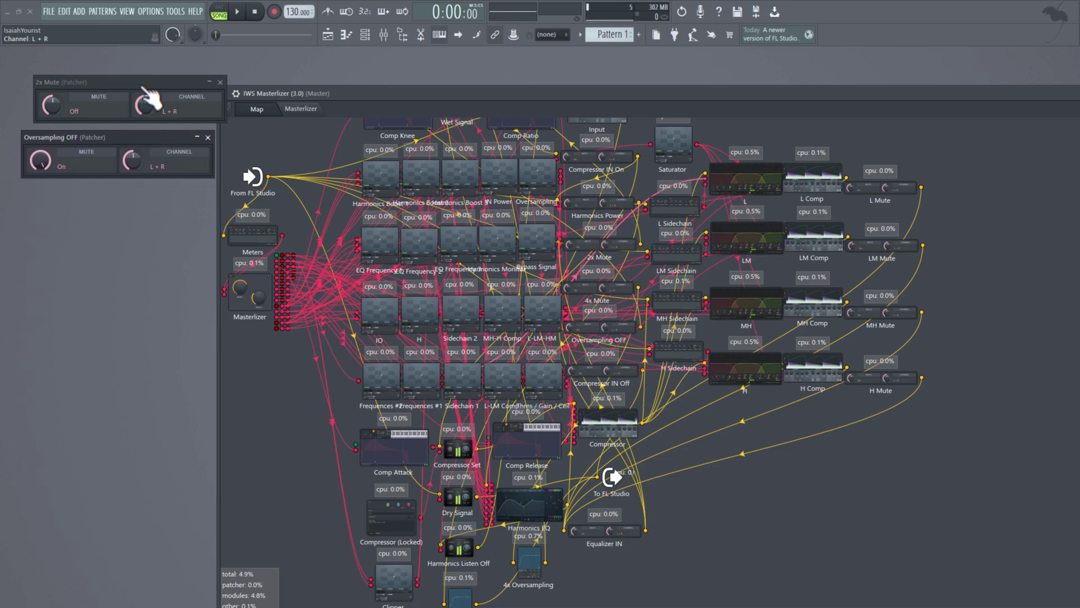
drag(149, 98, 138, 198)
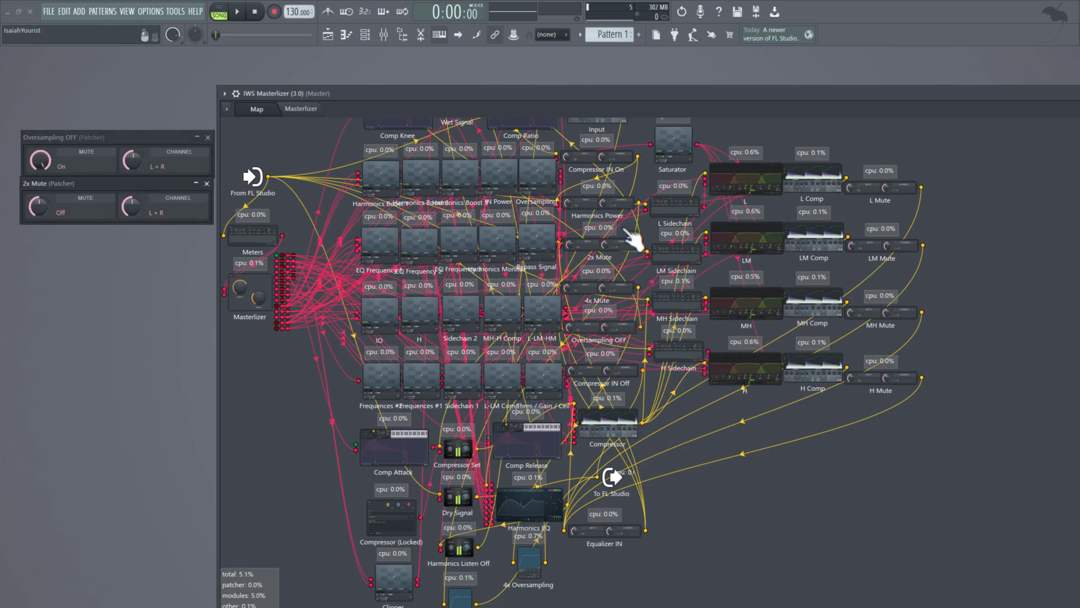
click(622, 297)
drag(550, 288, 127, 233)
Step: Turn the Masterlizer's Oversampling knob up to 4x and back to OFF, and close the three mute module windows
click(302, 108)
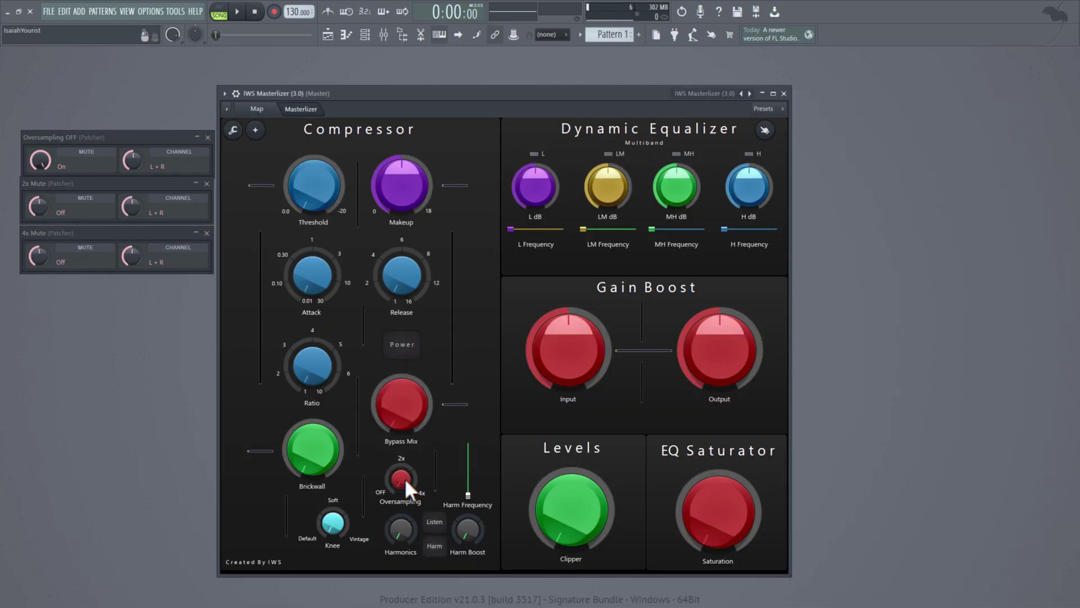
drag(405, 478, 405, 470)
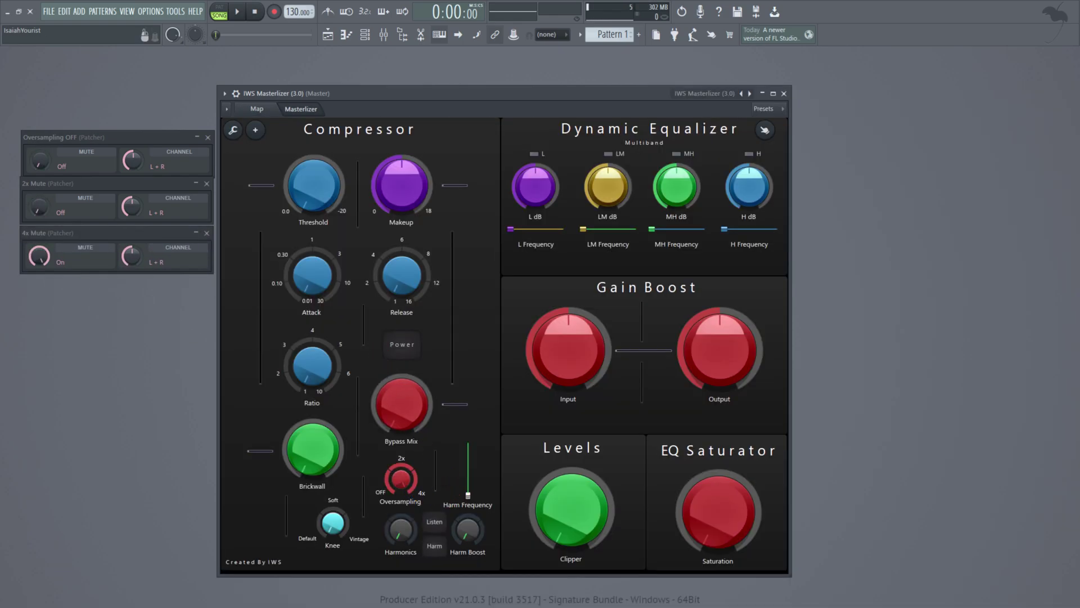
drag(401, 478, 400, 487)
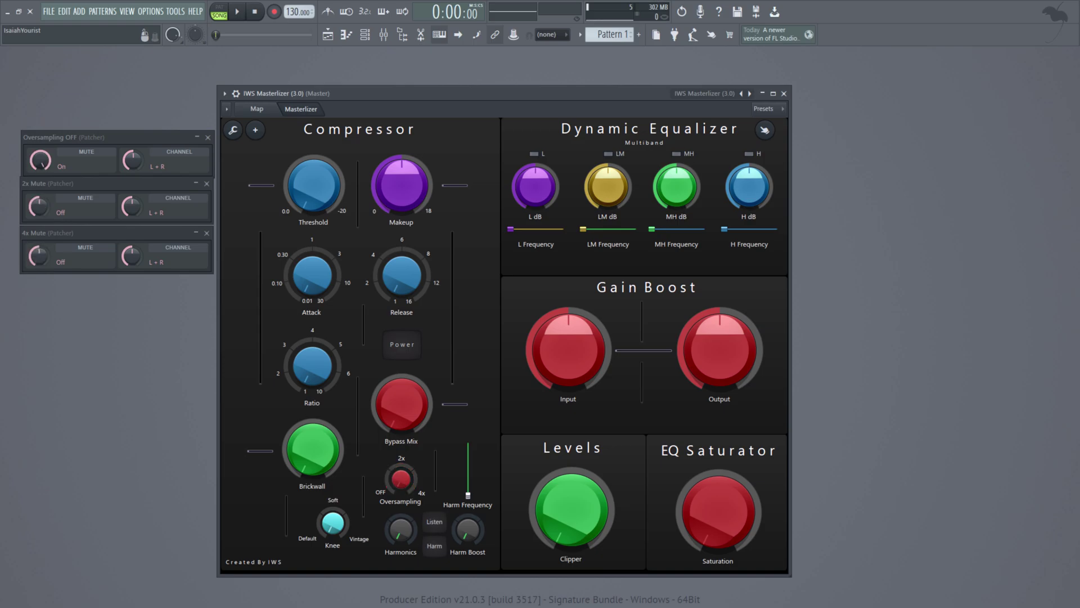
click(207, 137)
click(206, 183)
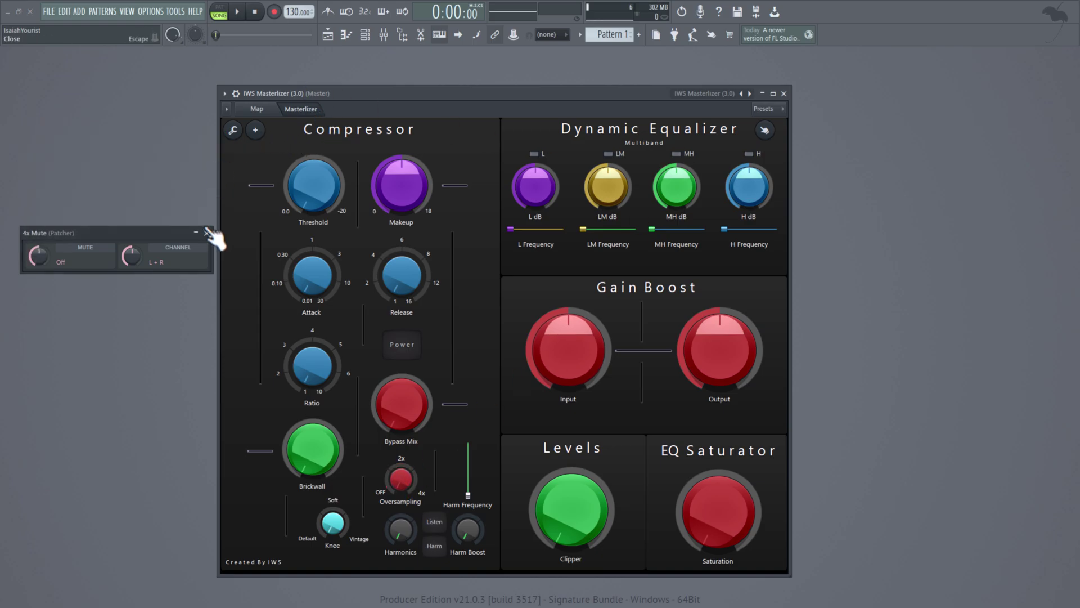
click(207, 232)
Step: Open the L Comp module from the patch map and place its window below the Dynamic Equalizer on the Masterlizer surface
click(257, 108)
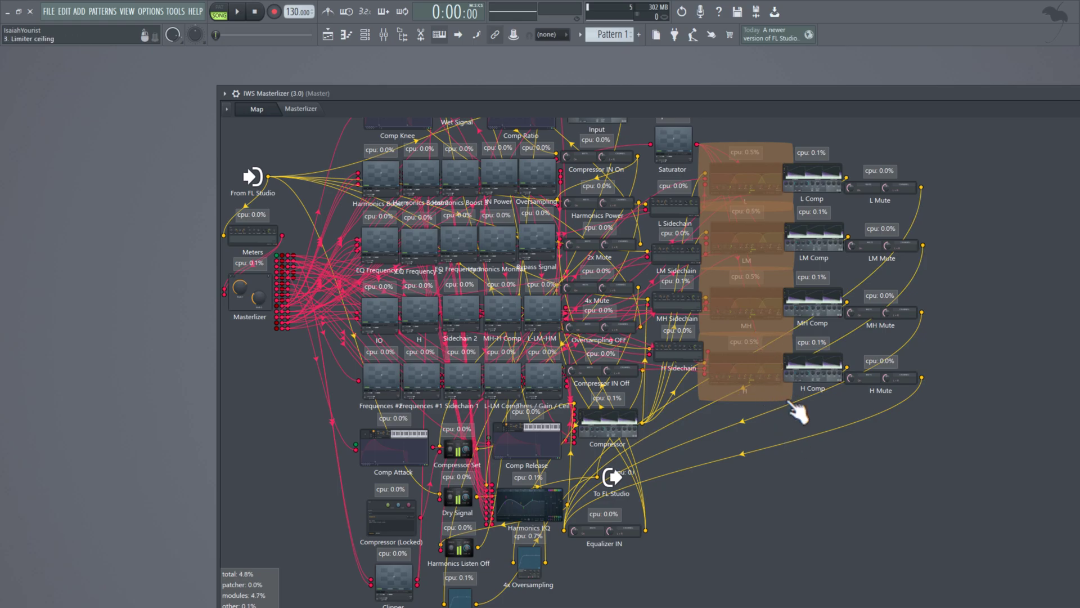
click(303, 112)
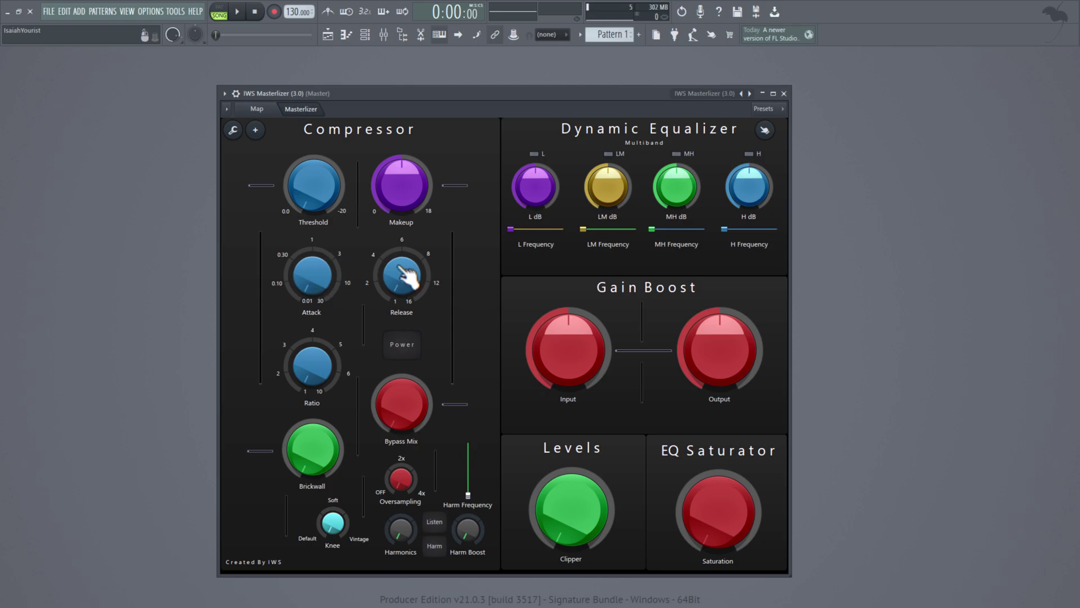
click(257, 108)
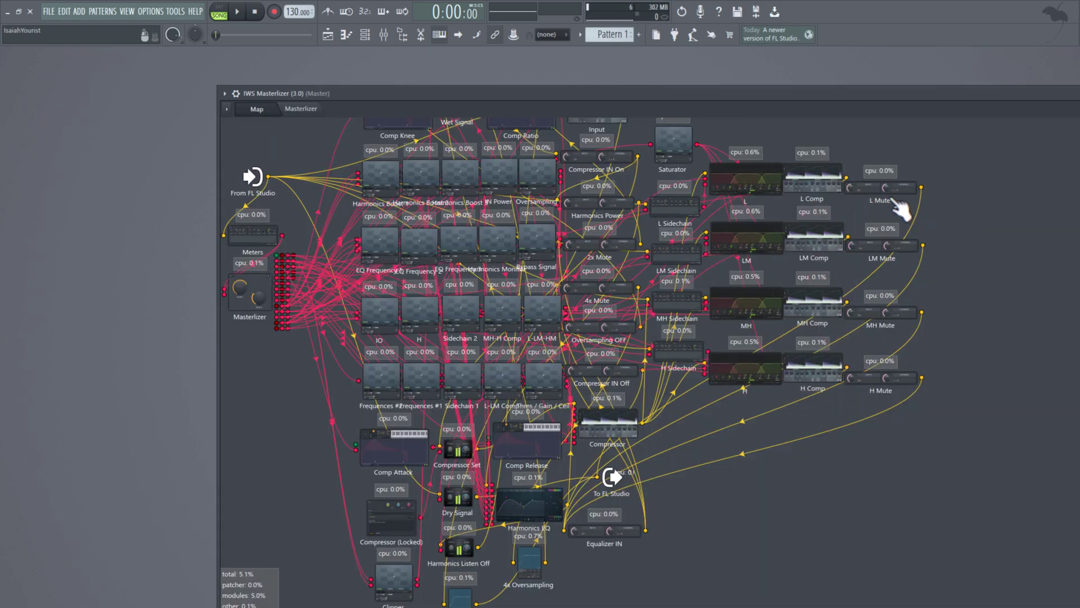
double_click(815, 189)
click(313, 110)
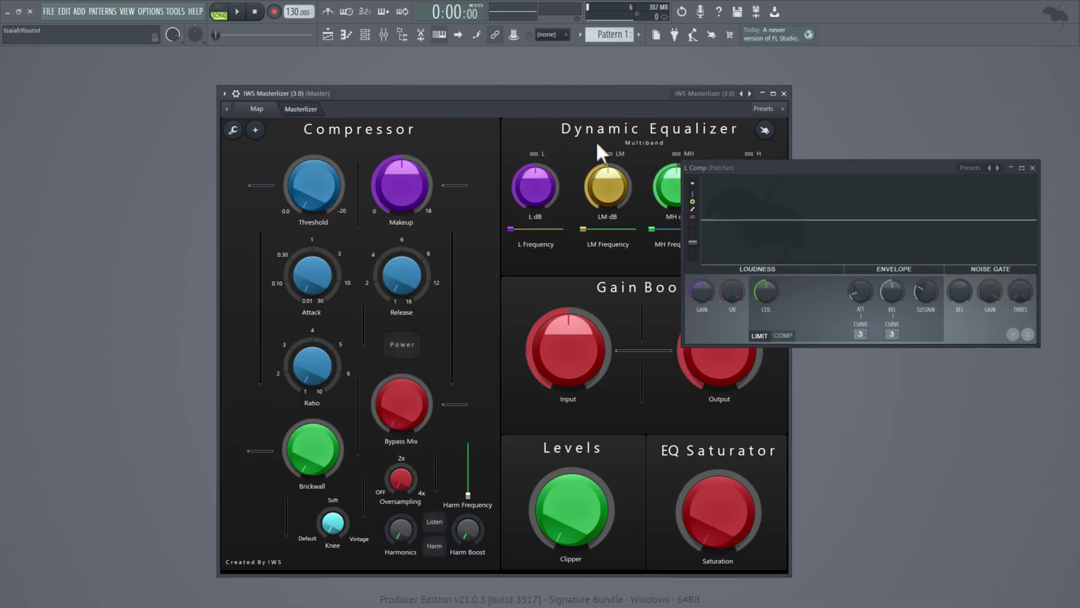
drag(726, 173, 712, 264)
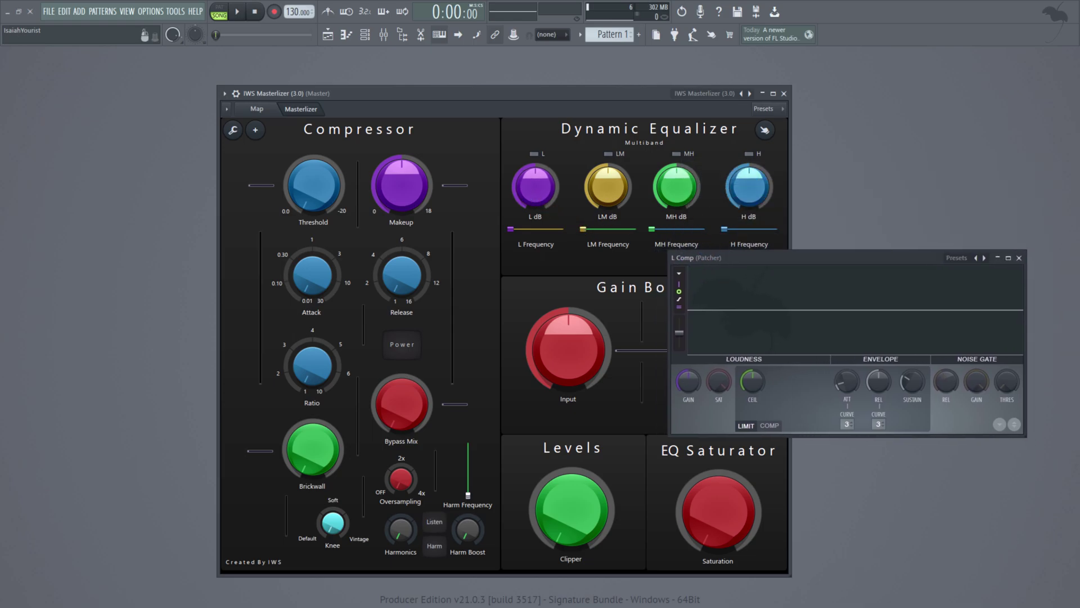
Step: Turn the L dB knob and return it to its centre to check how the L Comp module responds
drag(525, 186, 525, 236)
mouse_move(529, 172)
mouse_down()
mouse_move(529, 152)
mouse_move(532, 177)
mouse_up()
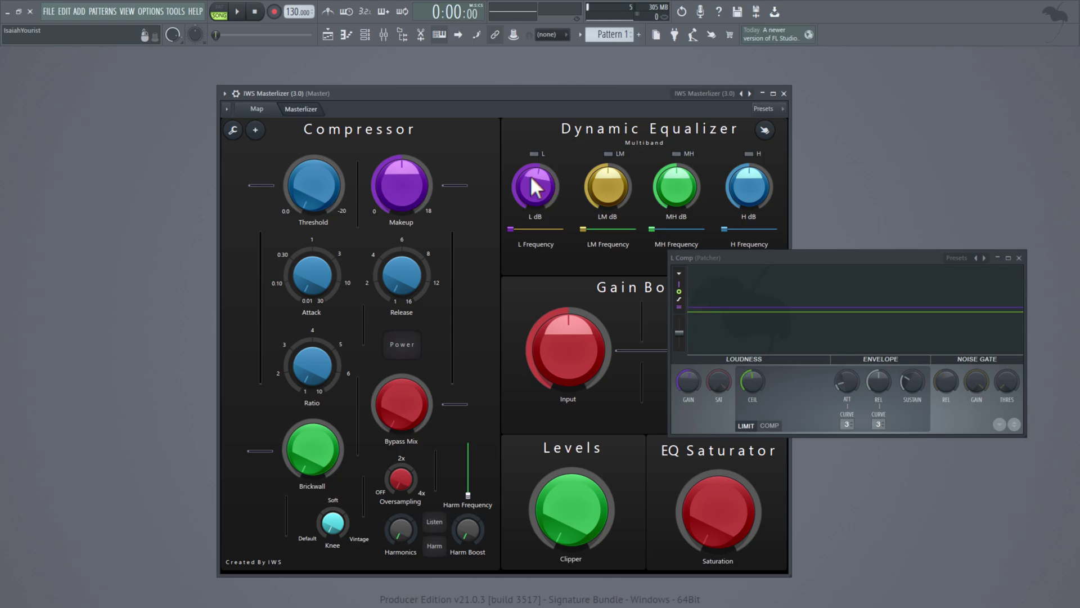
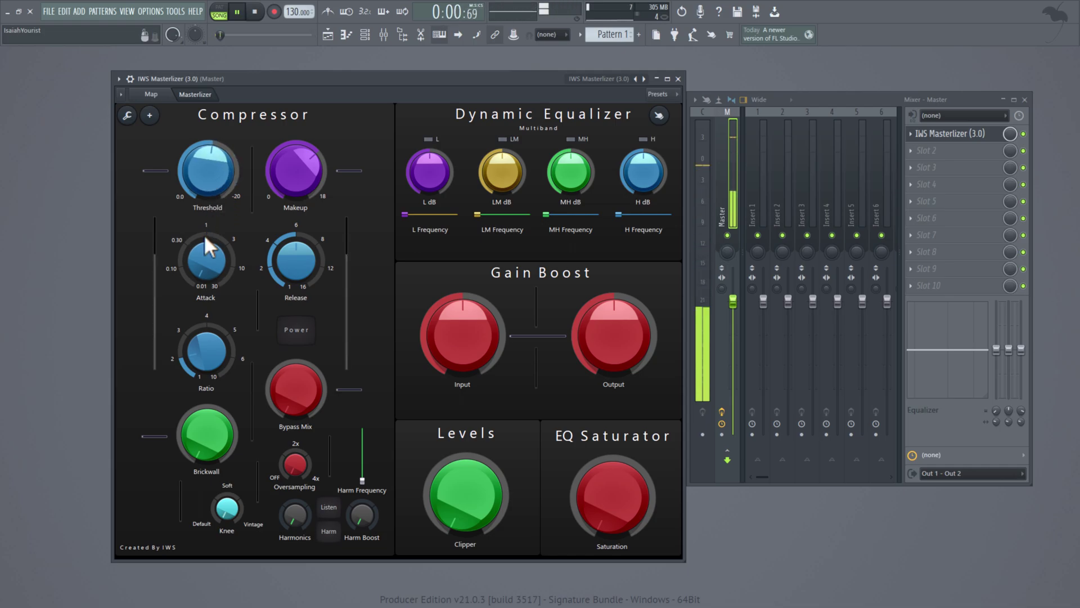
Step: Try the compressor's Release knob and toggle Power on and off to compare the sound while the song plays
mouse_move(297, 261)
mouse_down()
mouse_move(296, 225)
mouse_move(296, 247)
mouse_up()
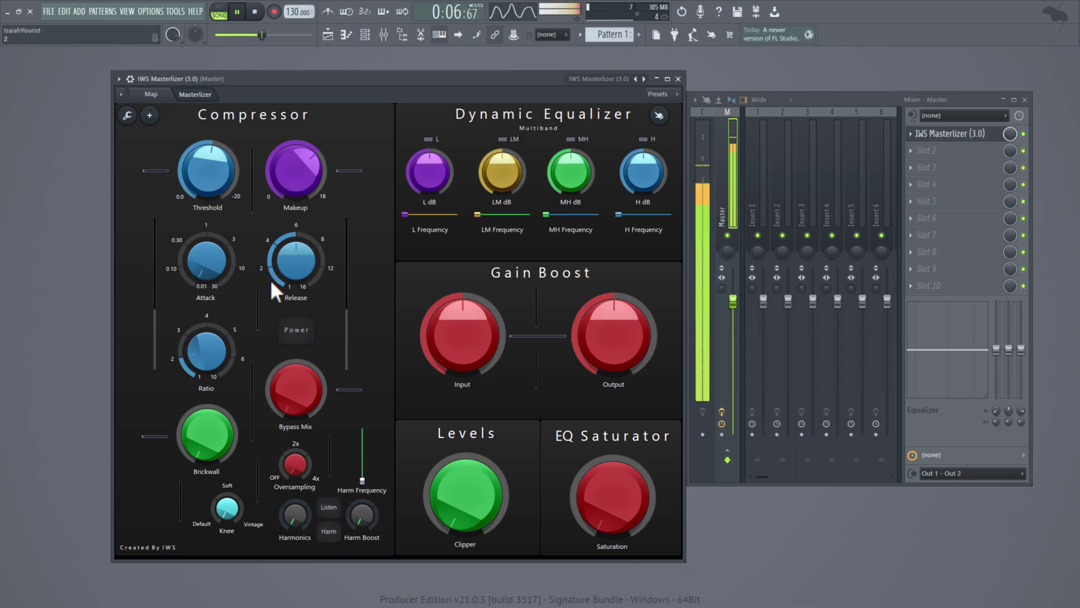
click(302, 329)
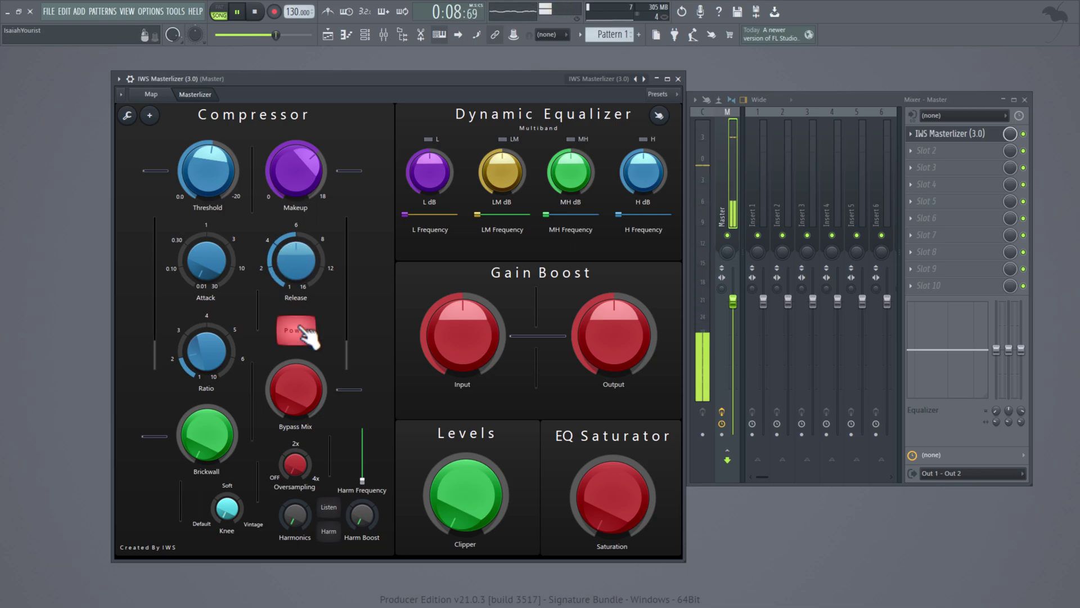
click(302, 329)
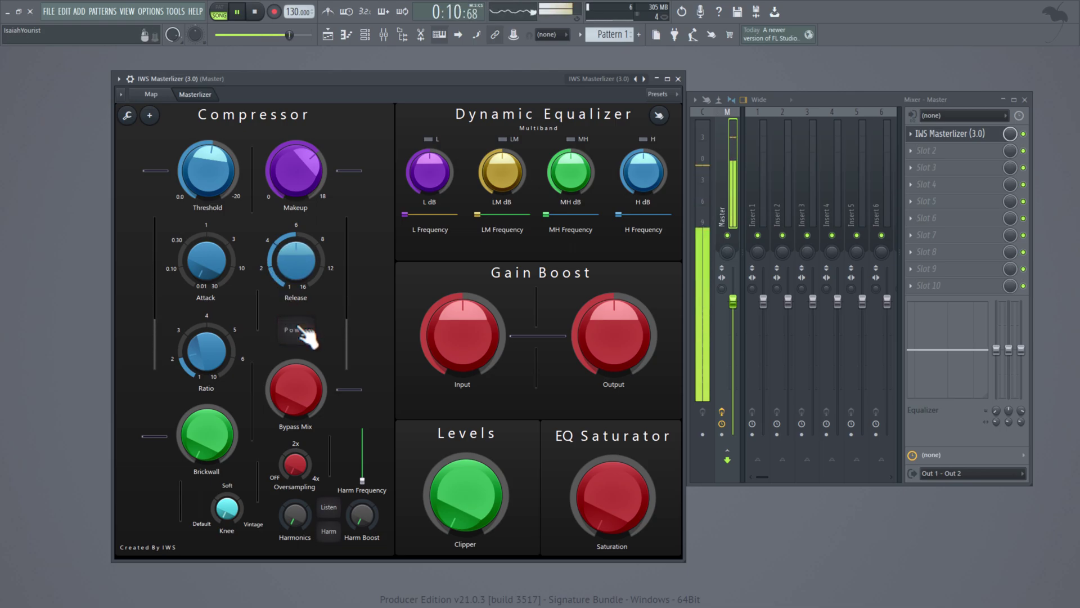
click(302, 331)
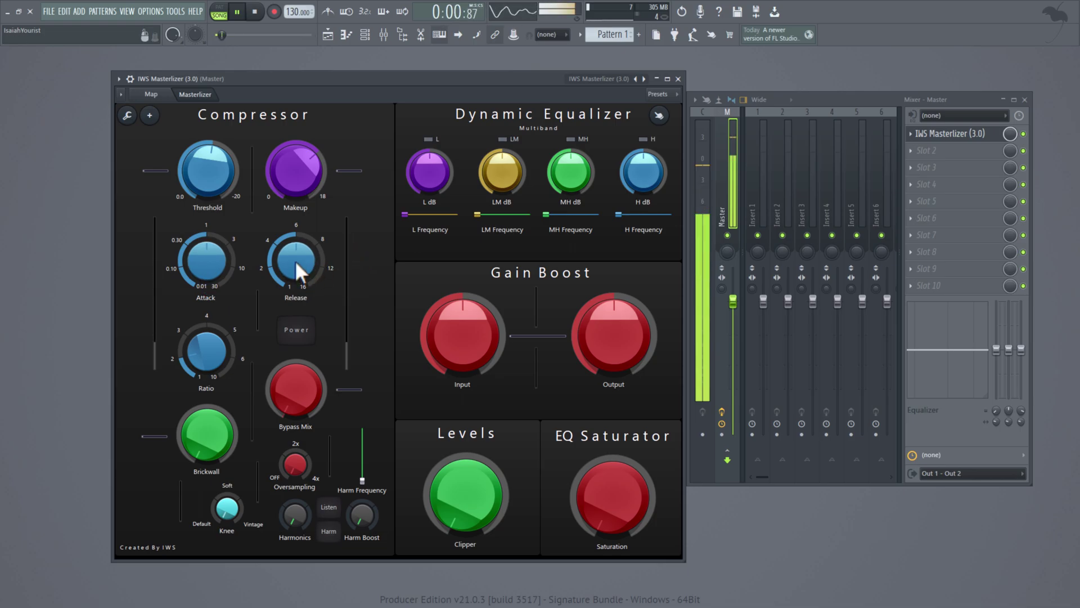
Step: Raise the compressor's Release and Ratio to hear heavier compression, and return Attack, Release and Ratio to their starting positions
drag(294, 261, 295, 298)
drag(295, 261, 295, 208)
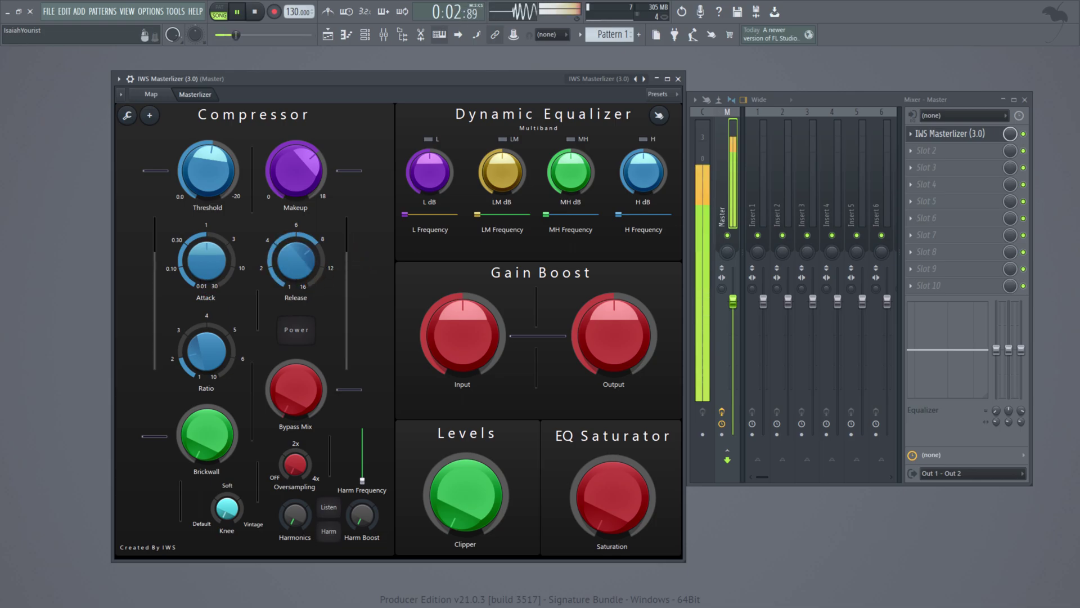
drag(206, 350, 207, 309)
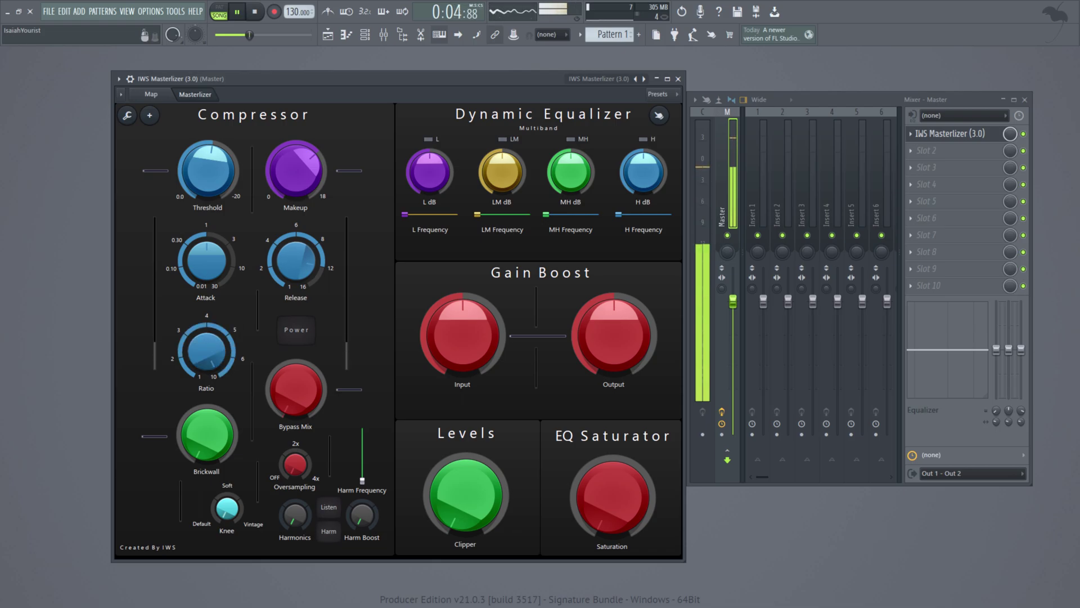
mouse_move(225, 174)
mouse_down()
mouse_move(225, 151)
mouse_move(225, 163)
mouse_up()
drag(216, 245, 216, 281)
drag(300, 253, 301, 276)
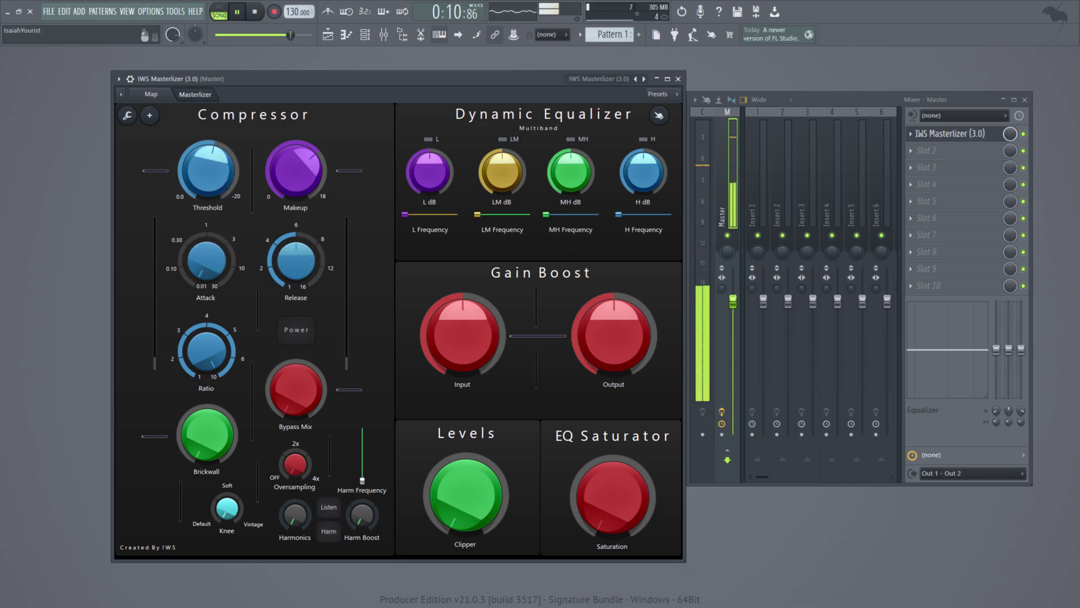
drag(207, 352, 206, 378)
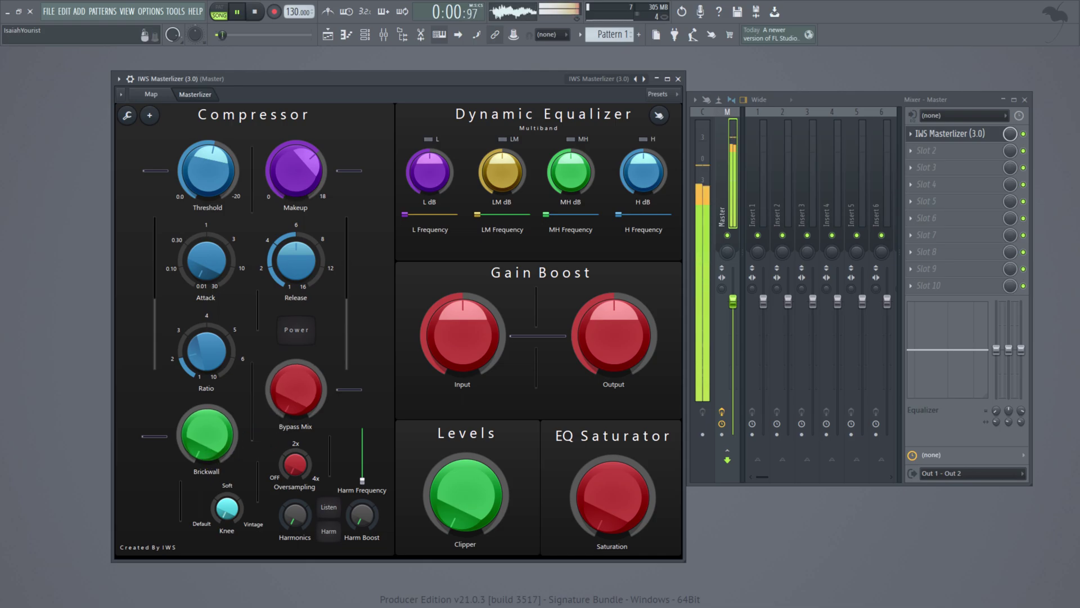
Step: Try the Brickwall knob, and set the compressor's Knee to Soft and its Oversampling to 2x
drag(208, 436, 208, 361)
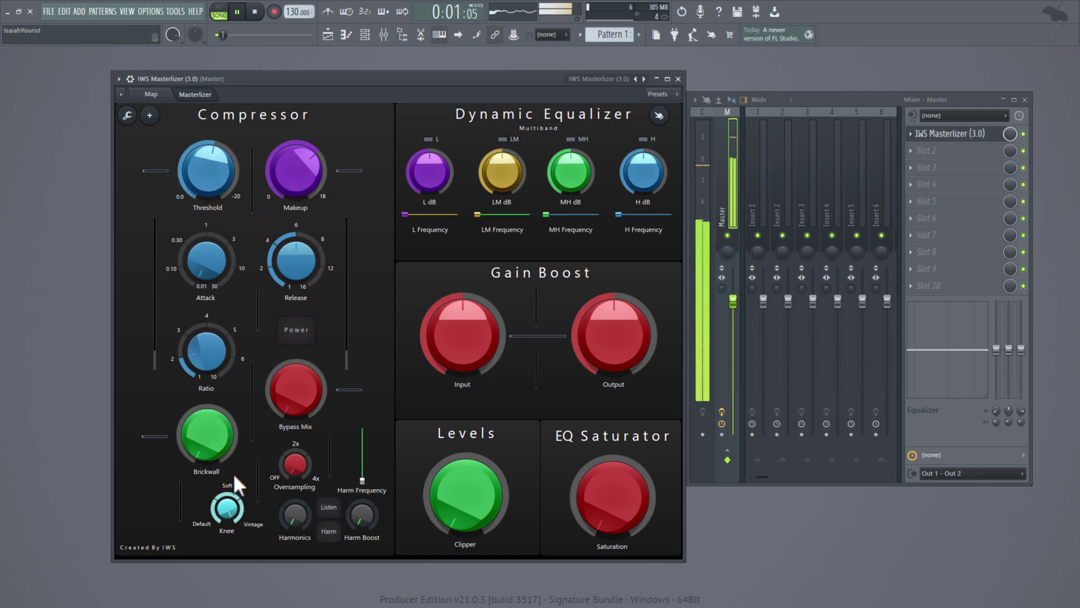
drag(300, 470, 300, 448)
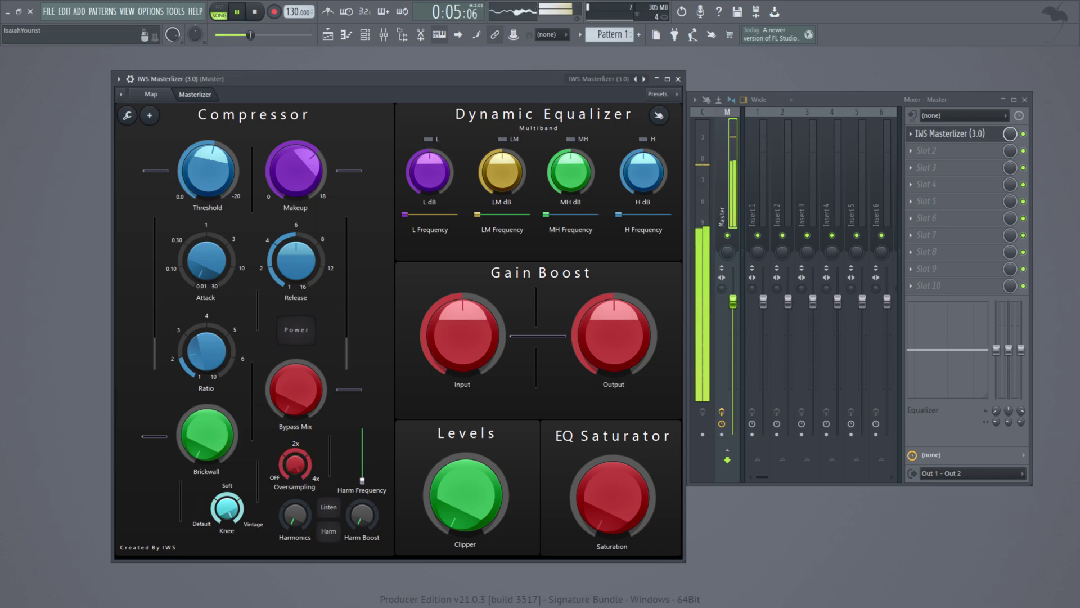
Step: Enable Harm, raise Harmonics, Harm Boost and Harm Frequency while monitoring with Listen, and turn Listen off
click(321, 526)
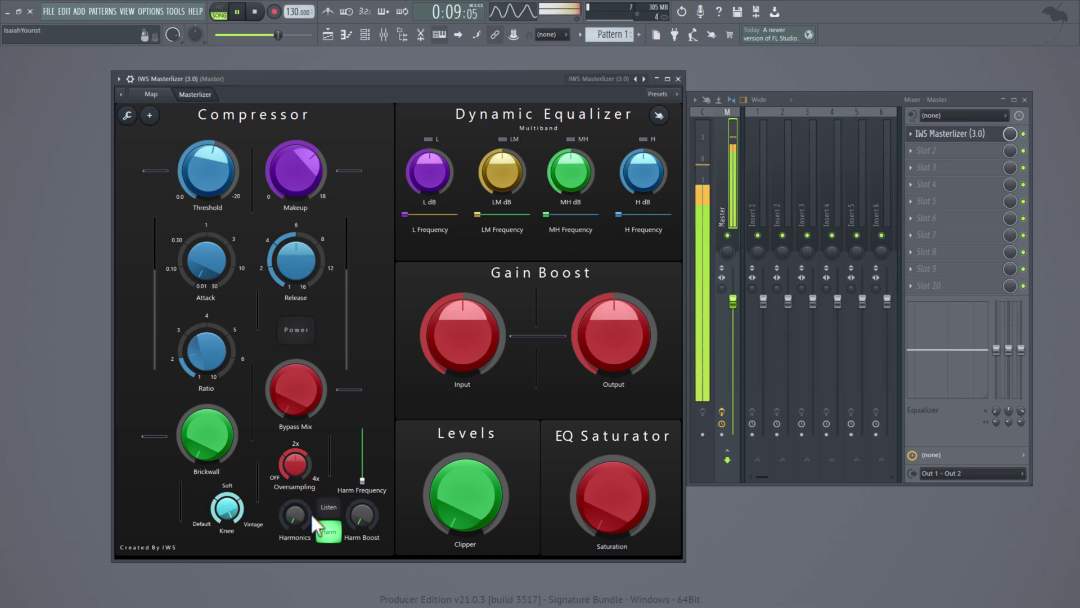
click(325, 511)
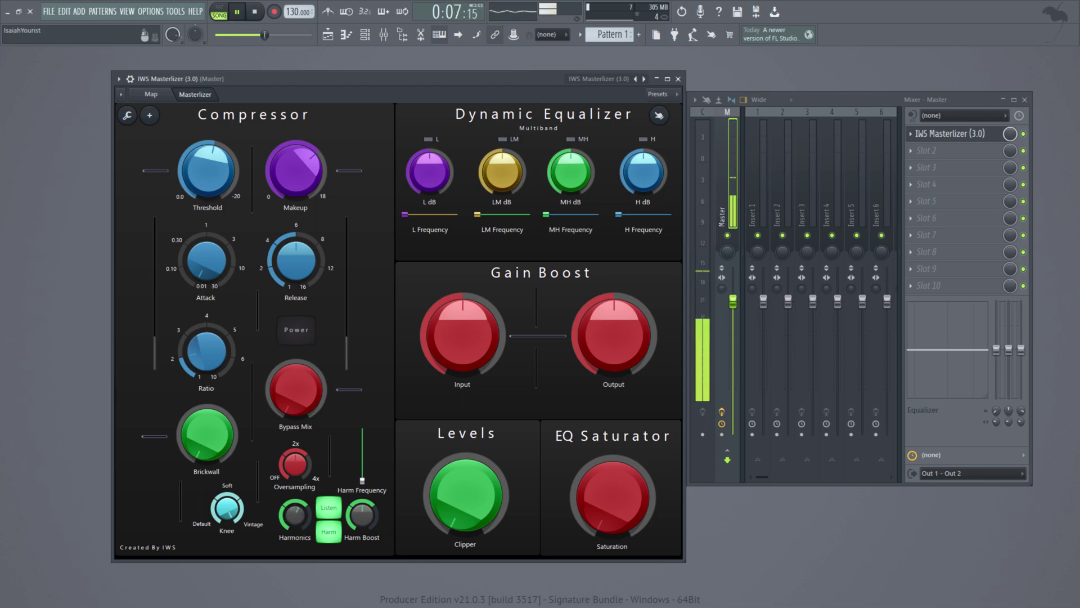
drag(363, 481, 363, 471)
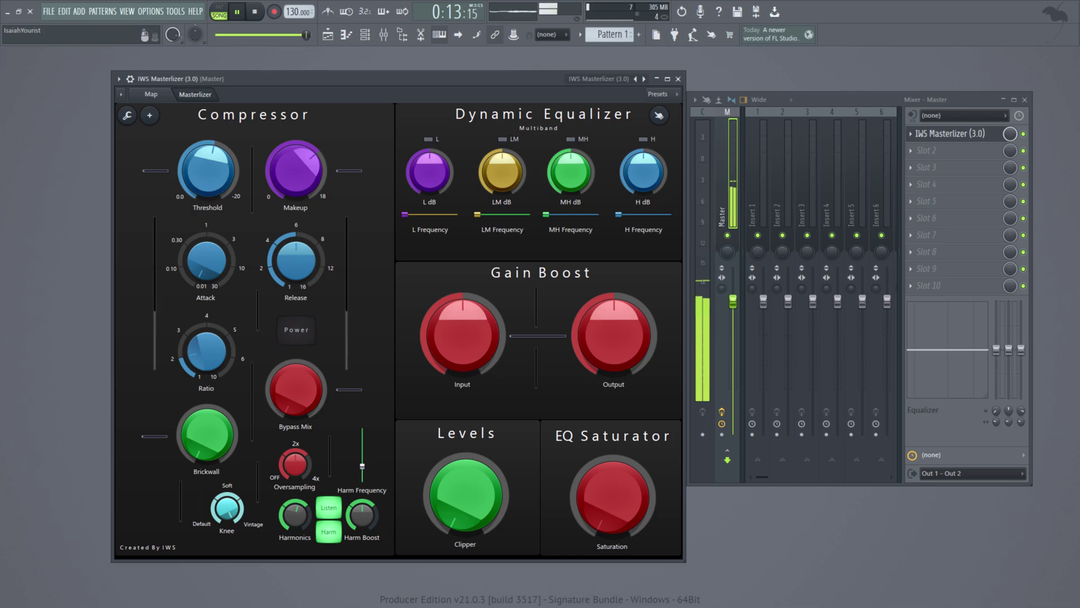
click(329, 507)
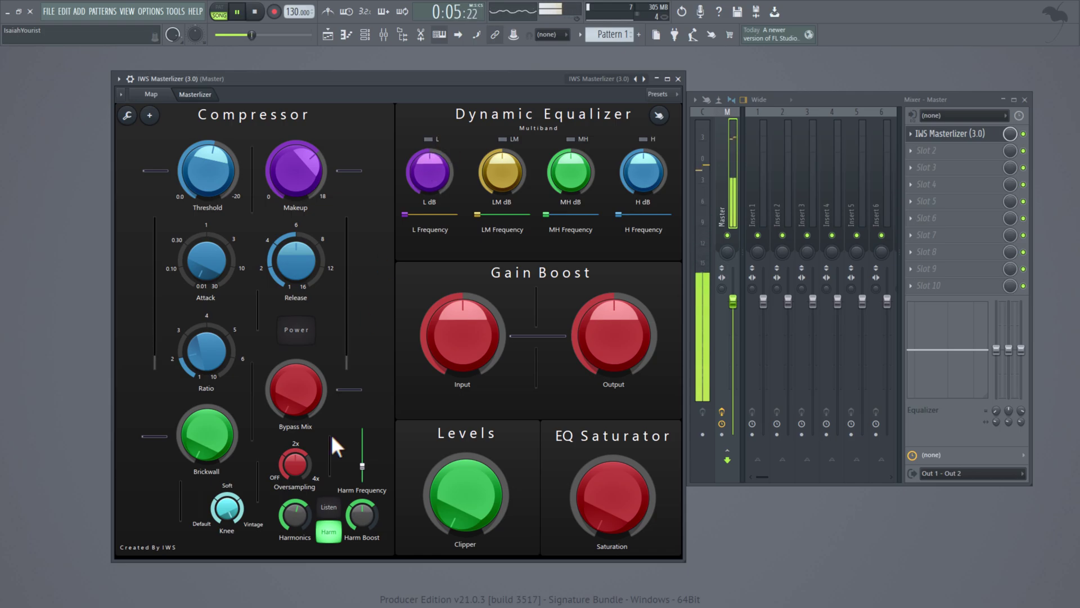
Step: Switch the Dynamic Equalizer's L, LM, MH and H band toggles on and off again to hear their effect
click(428, 139)
click(501, 139)
click(579, 140)
click(643, 140)
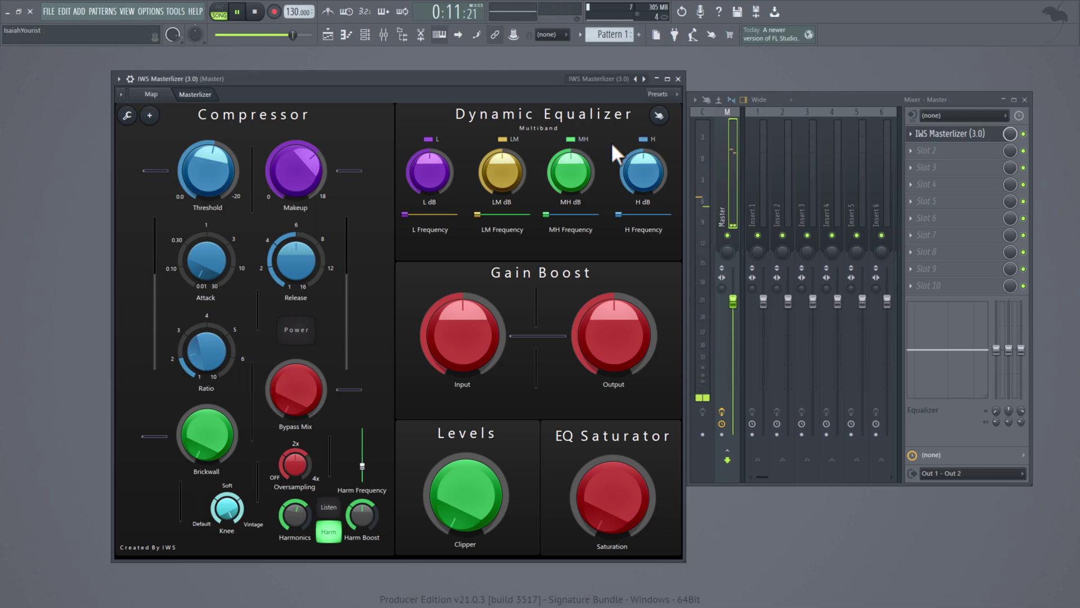
click(444, 139)
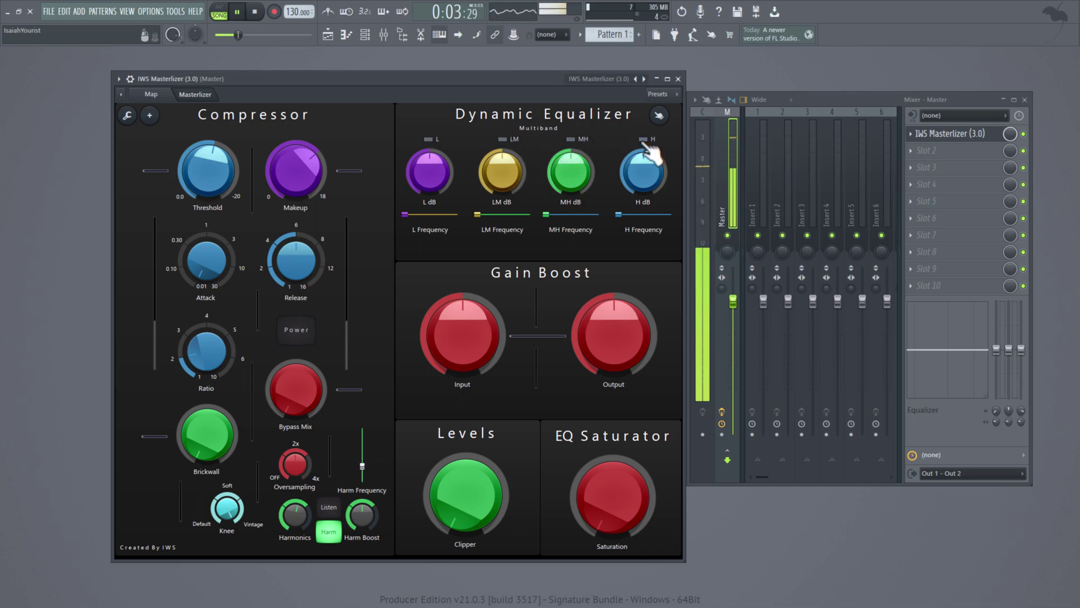
Step: Sweep the dB and Frequency controls of the L and LM equalizer bands, and return them to their defaults
drag(435, 179, 435, 147)
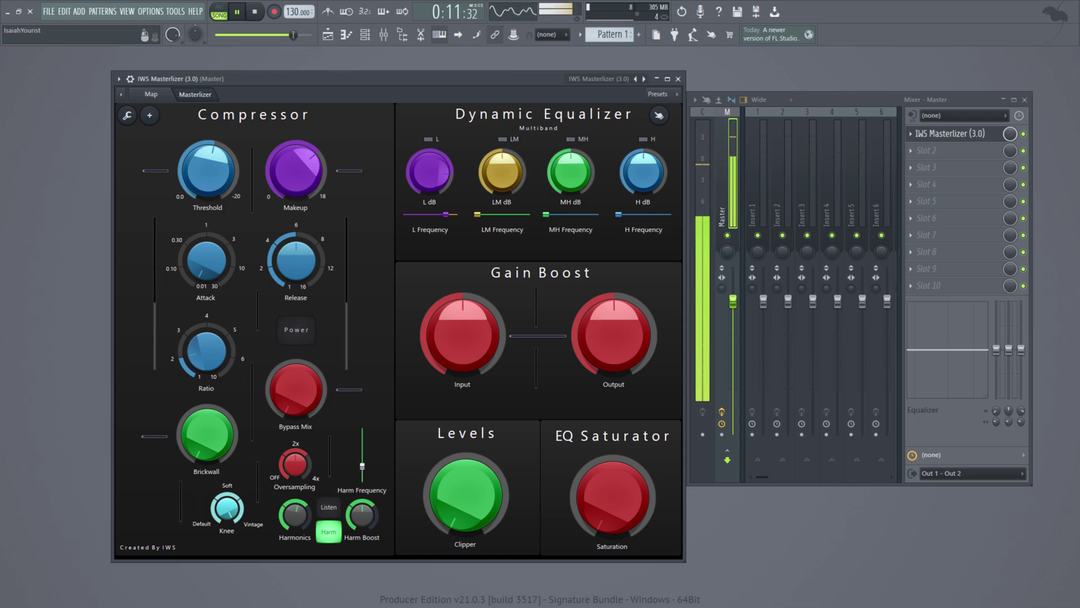
drag(414, 214, 405, 214)
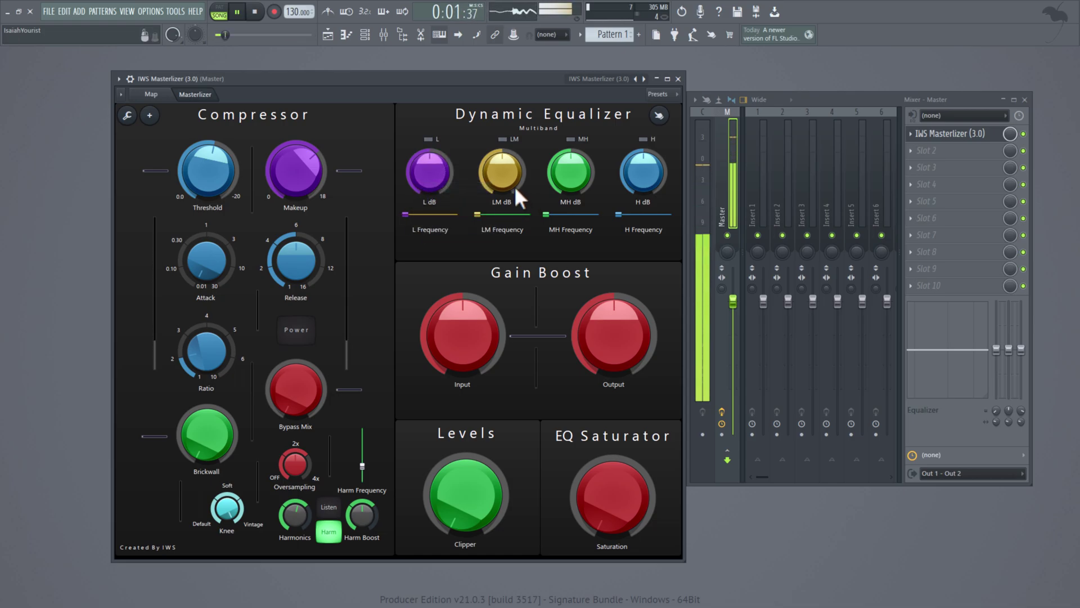
drag(515, 187, 515, 175)
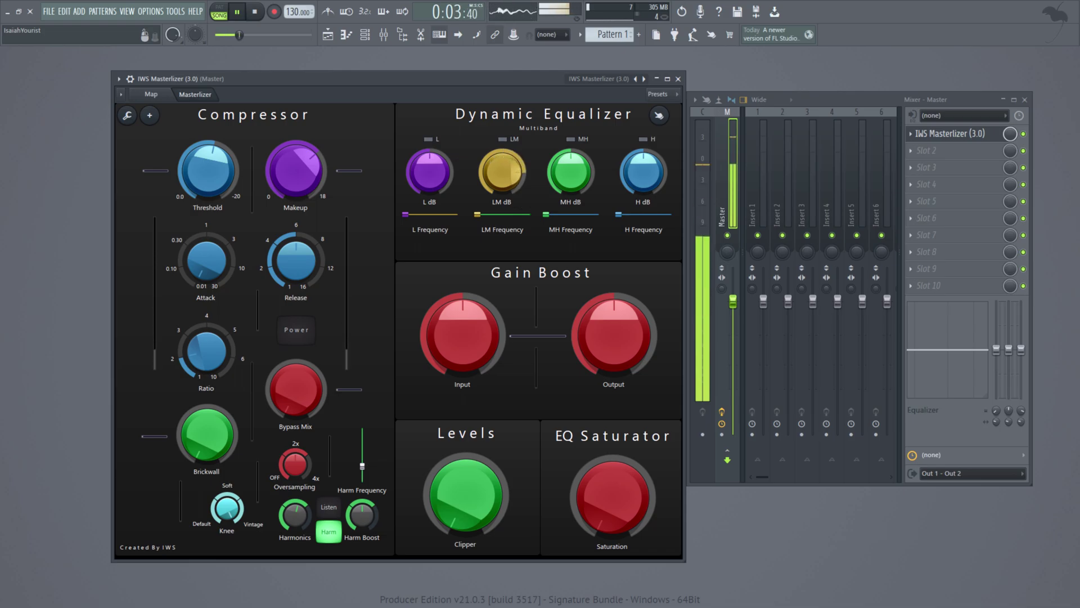
drag(477, 214, 487, 215)
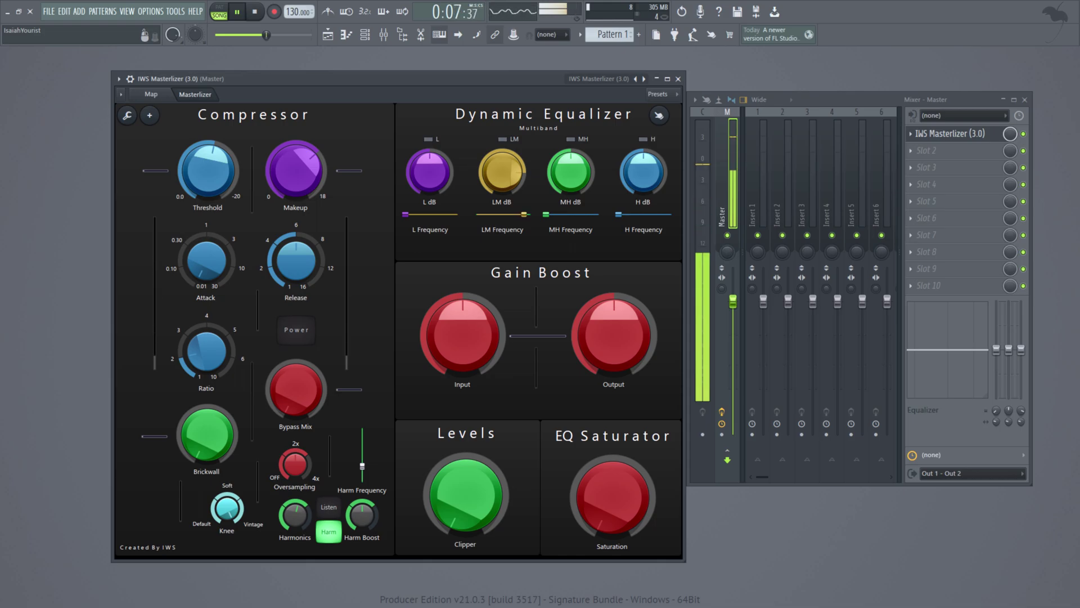
right_click(514, 178)
click(519, 185)
right_click(526, 213)
click(531, 219)
Step: Boost and sweep the dB and Frequency controls of the MH and H equalizer bands, and reset them
drag(596, 191, 597, 171)
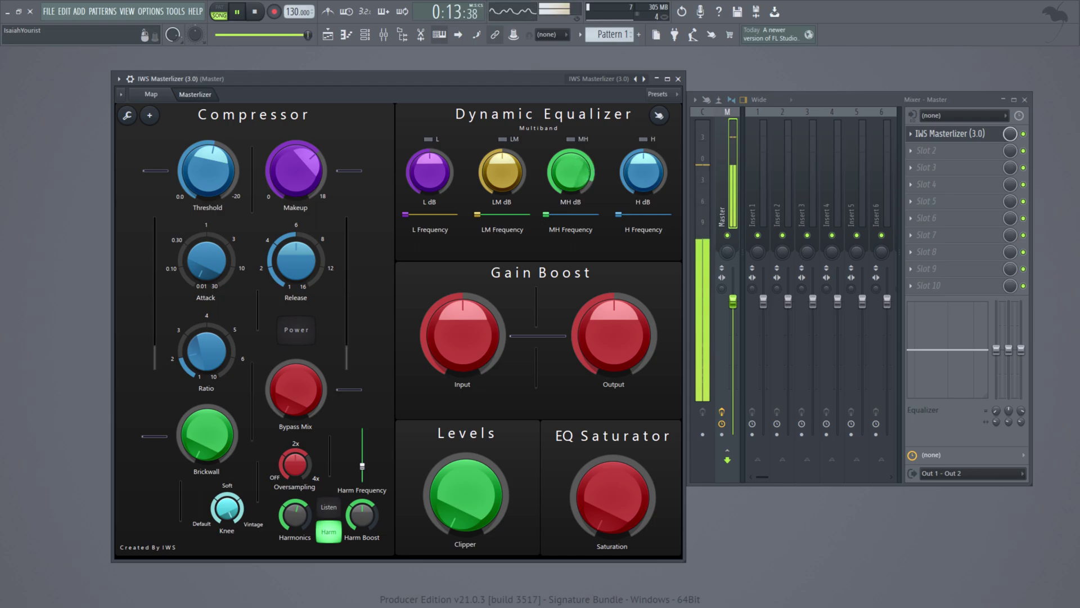
drag(546, 215, 584, 215)
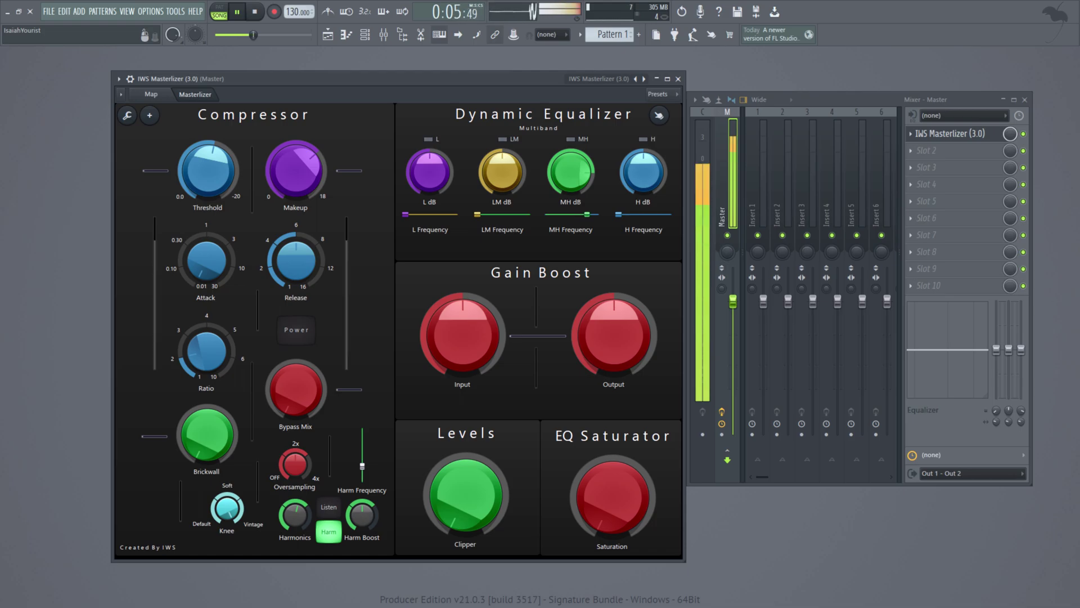
drag(582, 177, 582, 189)
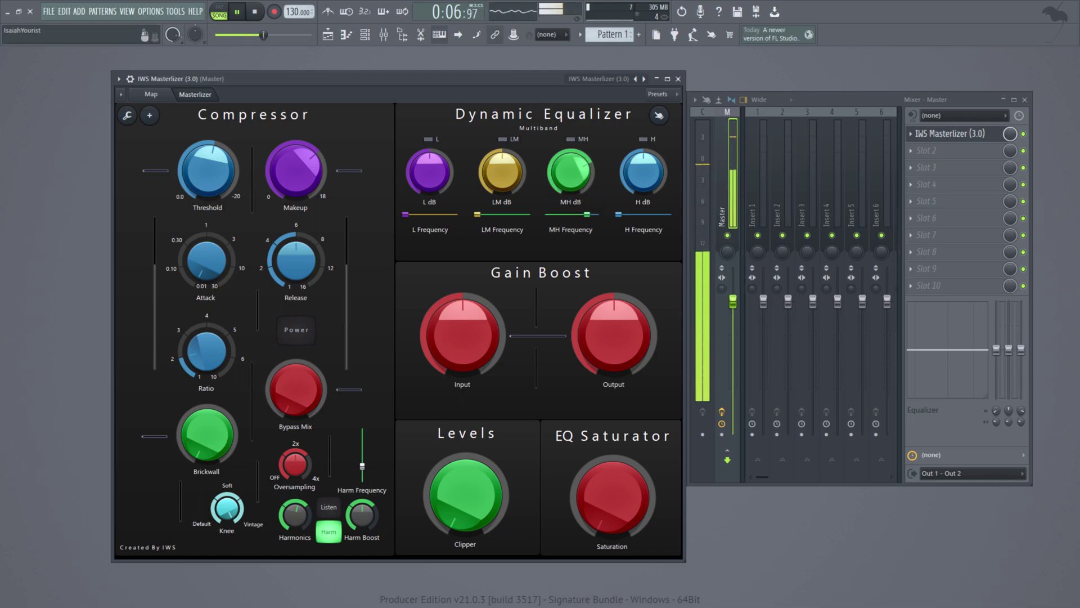
right_click(594, 216)
click(594, 219)
right_click(587, 188)
click(591, 190)
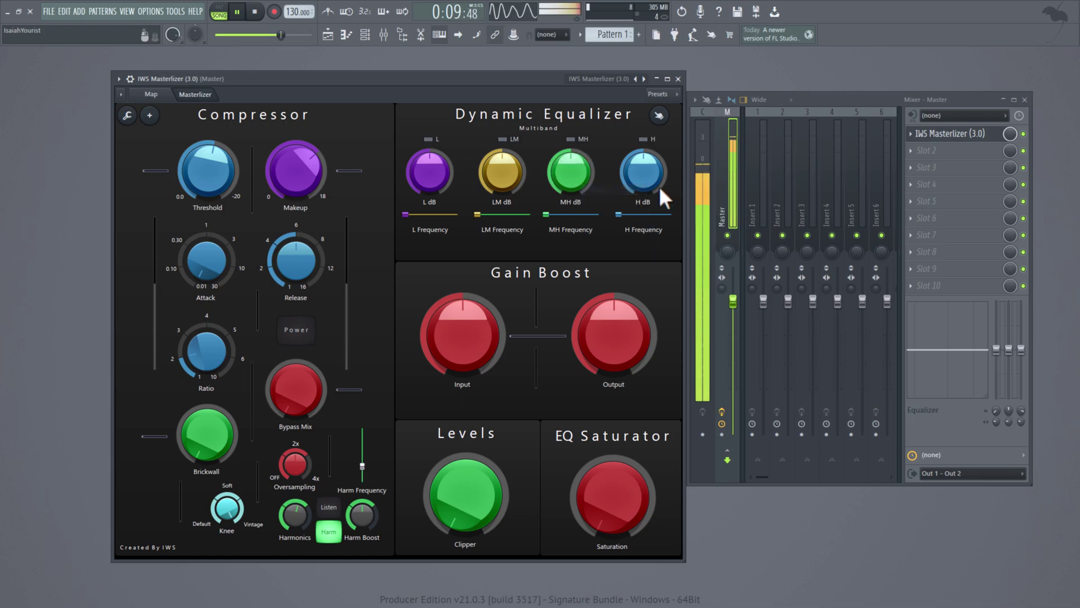
drag(643, 171, 643, 160)
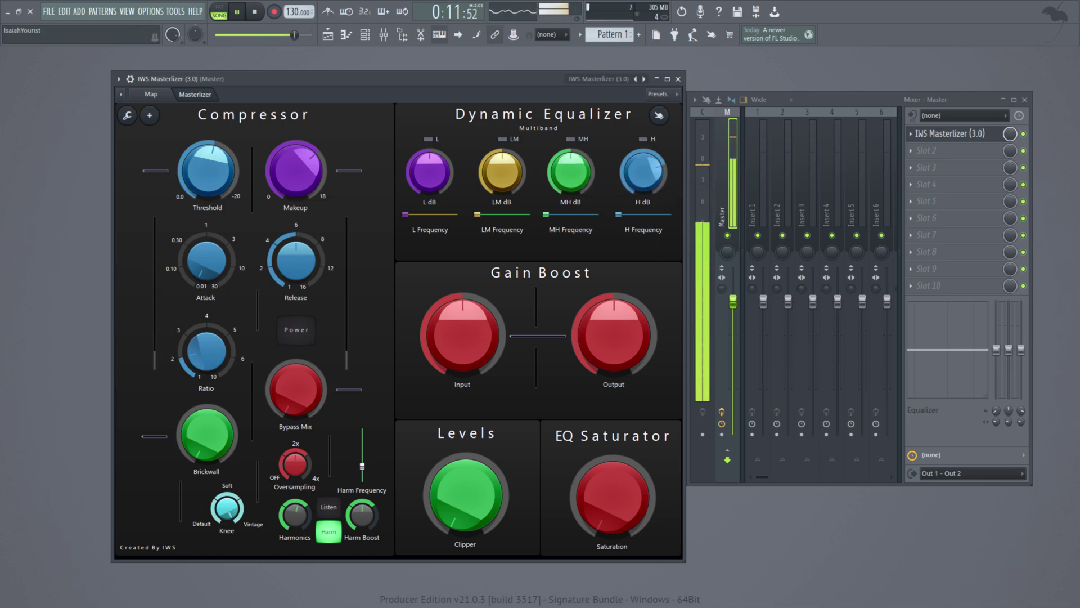
drag(644, 215, 642, 239)
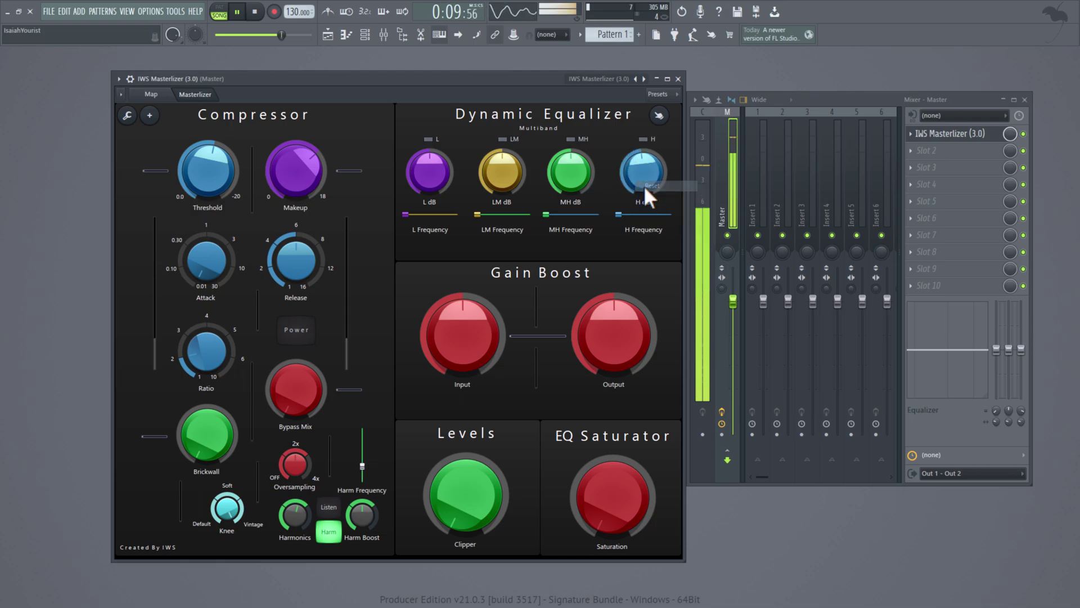
Step: Try the Gain Boost section's Output and Input knobs, and reset both to 50%
mouse_move(614, 335)
mouse_down()
mouse_move(614, 319)
mouse_move(614, 335)
mouse_up()
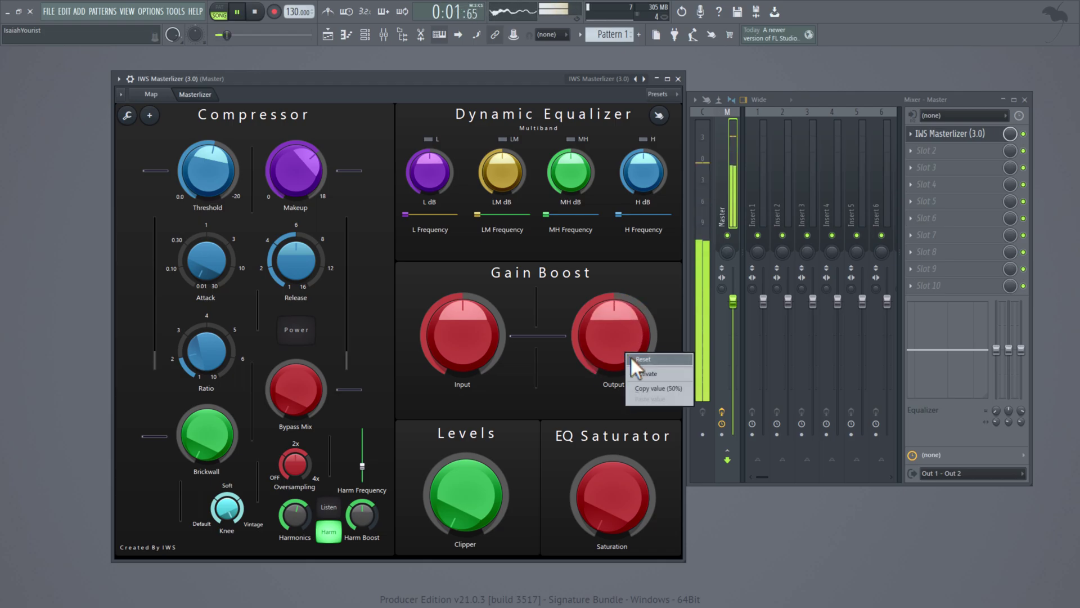
mouse_move(482, 345)
mouse_down()
mouse_move(482, 327)
mouse_move(482, 346)
mouse_up()
right_click(467, 341)
click(473, 347)
Step: Turn the Clipper and Saturation knobs up and back to minimum, and stop the song's playback
drag(485, 499, 472, 461)
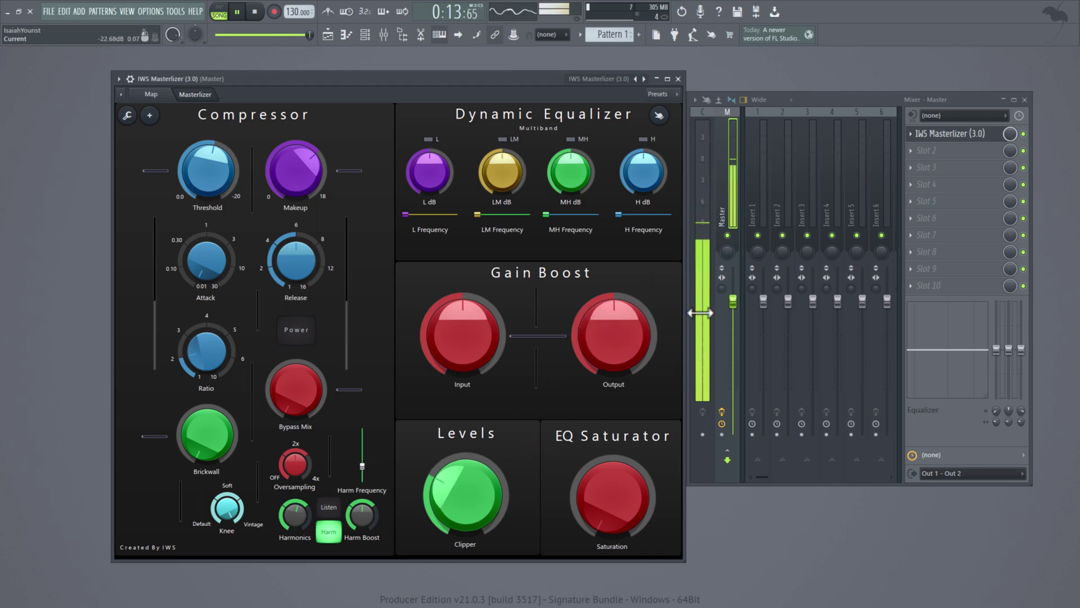
drag(482, 512, 482, 547)
mouse_move(619, 506)
mouse_down()
mouse_move(612, 466)
mouse_move(612, 520)
mouse_up()
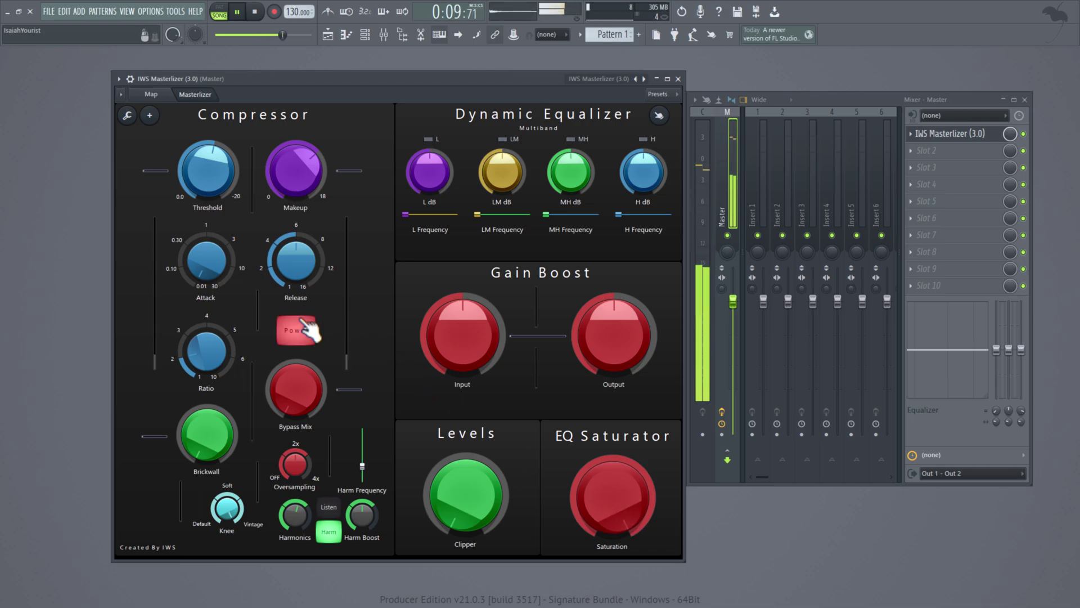
drag(619, 486, 619, 565)
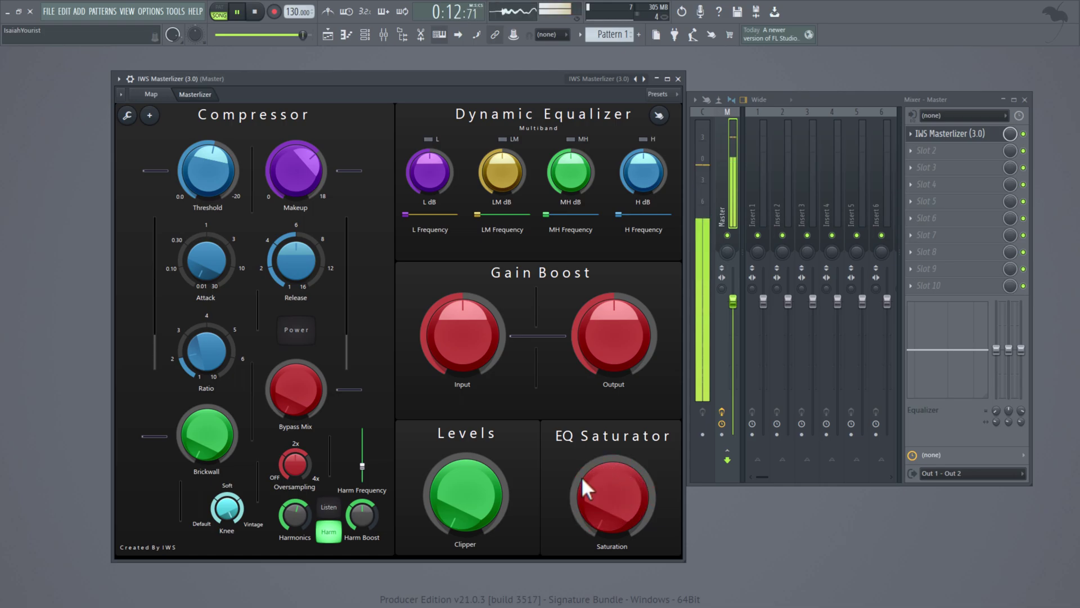
click(254, 11)
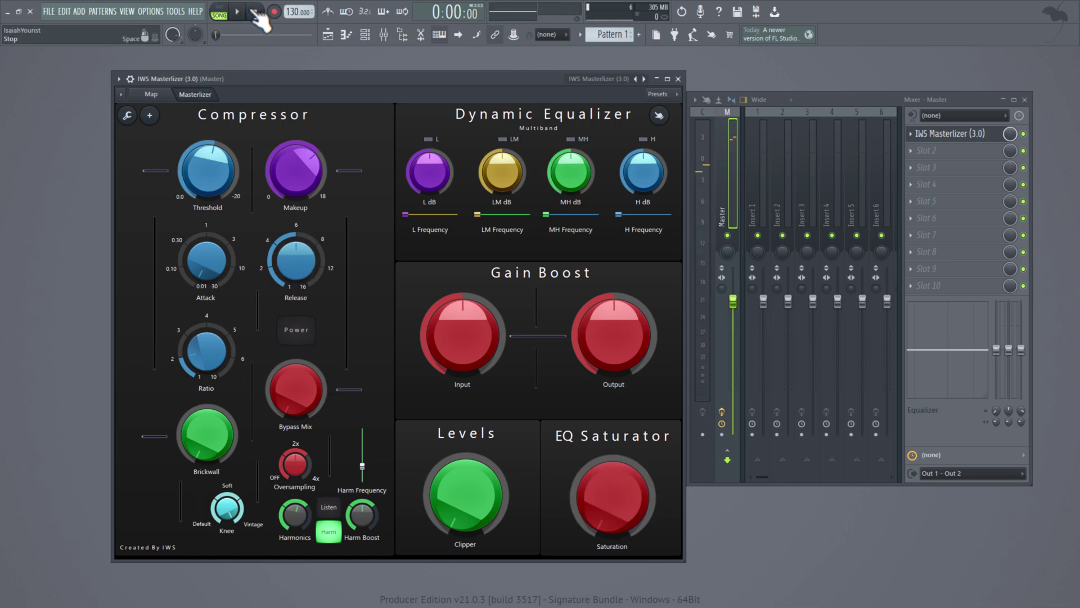